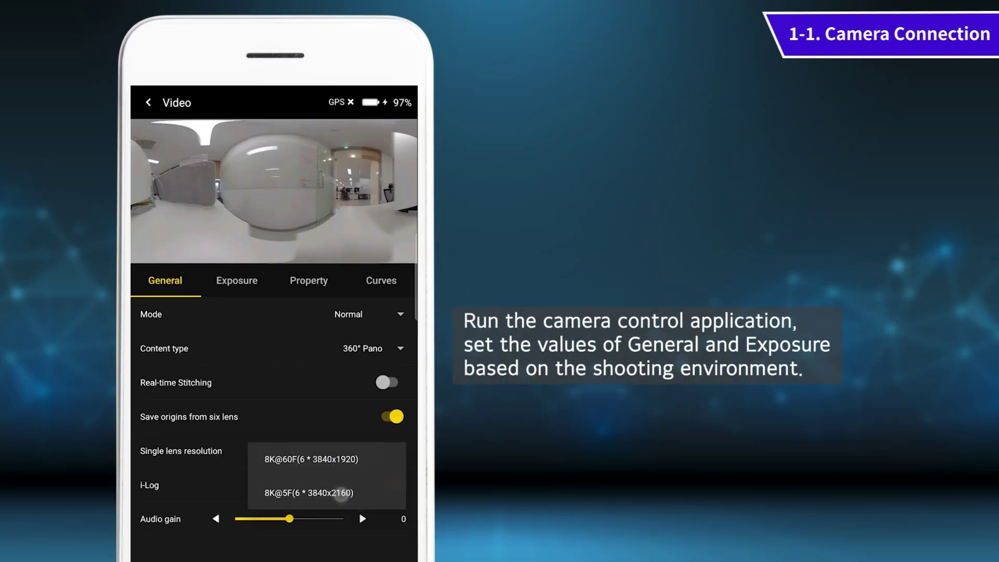
- Set the single lens resolution to 8K@5F (6 * 3840x2160) and the manual exposure ISO to 125
left_click(341, 493)
left_click(236, 280)
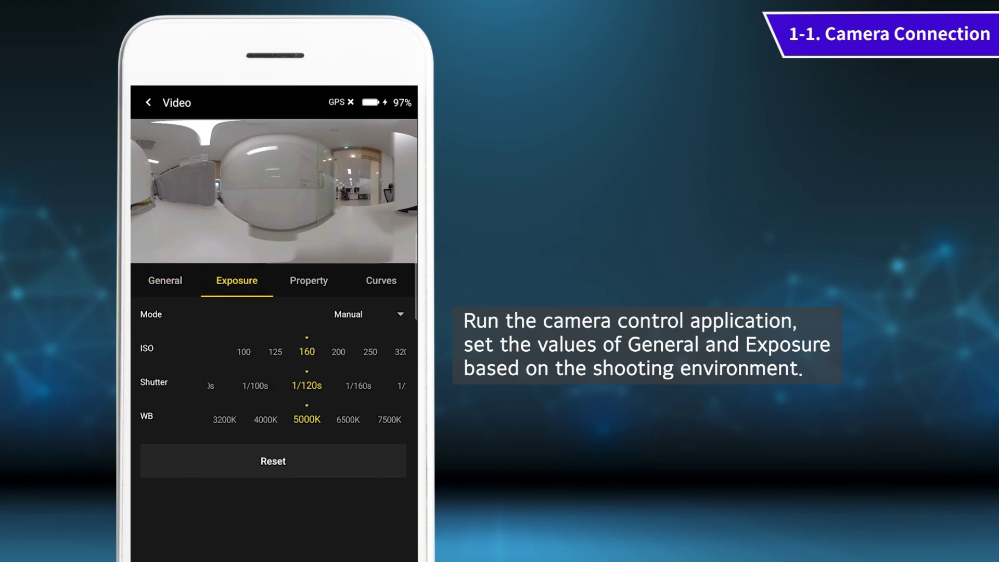
left_click_drag(262, 352, 403, 357)
left_click_drag(276, 348, 328, 346)
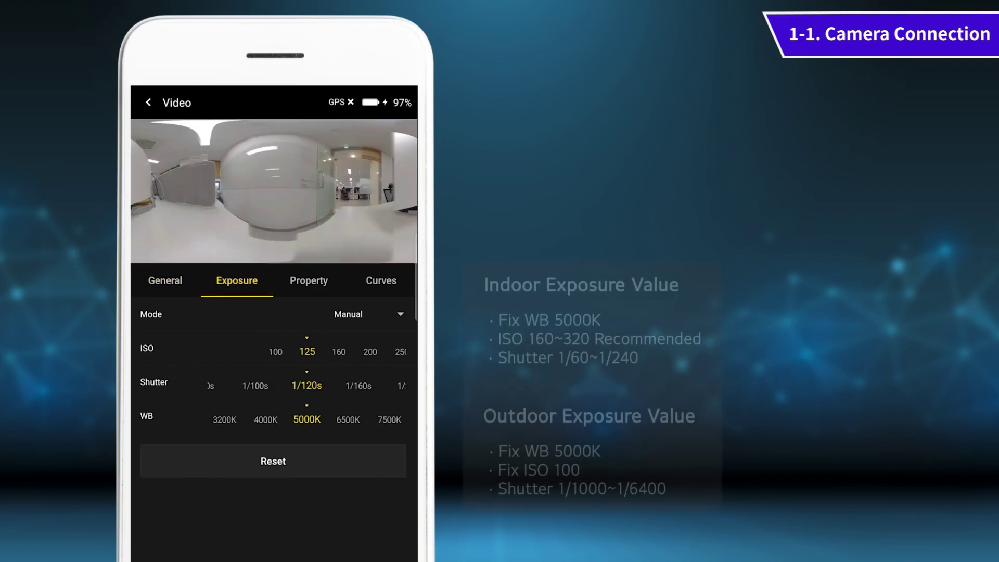
- Set the shutter speed to 1/80s and start recording the video
mouse_move(375, 386)
left_mouse_down()
mouse_move(215, 408)
mouse_move(385, 394)
left_mouse_up()
left_click_drag(281, 385, 395, 392)
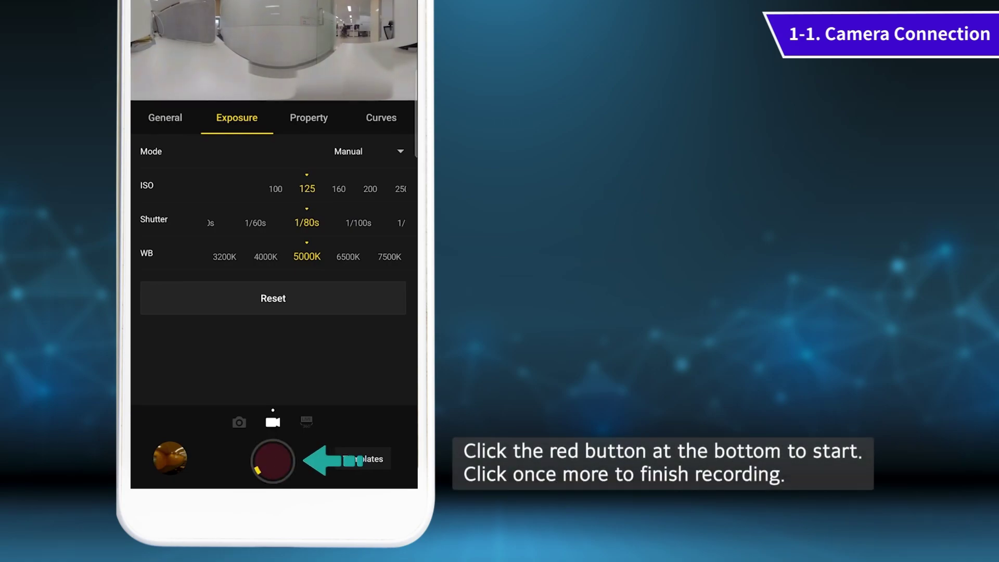
left_click(273, 461)
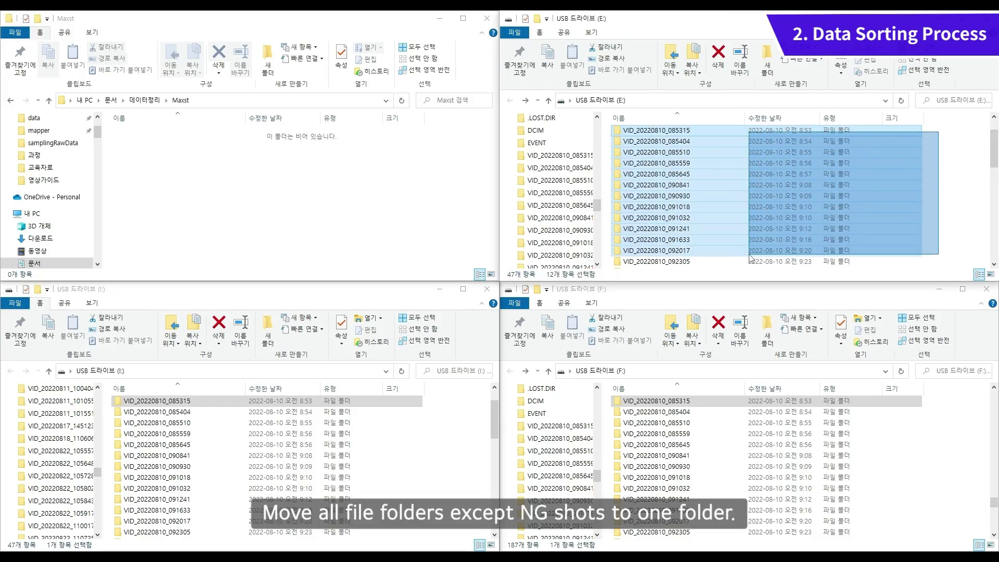
- Copy the folders VID_20220810_085315 through VID_20220810_092305 from drives E: and F: into the Maxst folder
key("ctrl+c")
key("ctrl+v")
left_click_drag(952, 401, 754, 532)
key("ctrl+c")
left_click(268, 214)
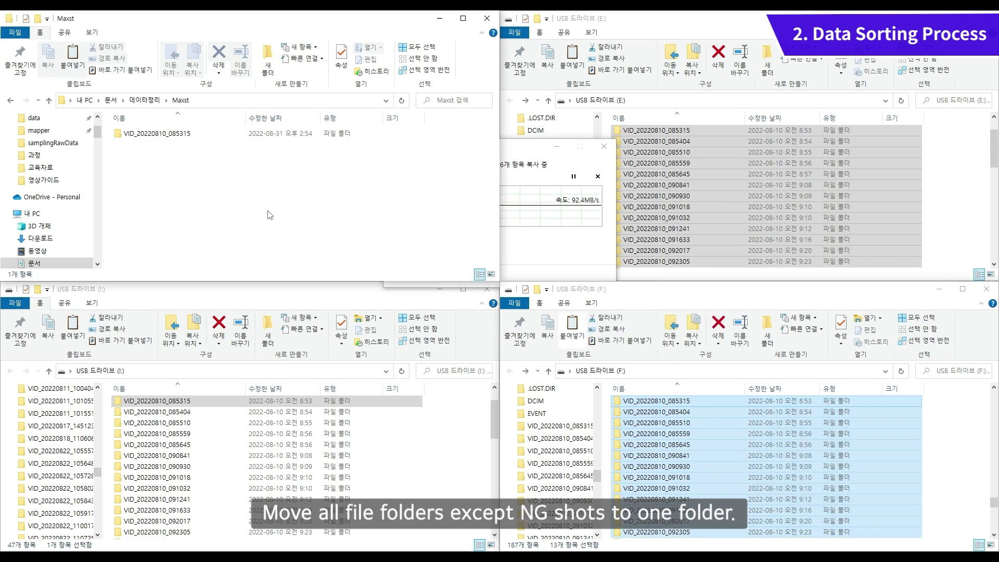
key("ctrl+v")
- Copy the matching VID_20220810 folders from drive I: into the Maxst folder
left_click_drag(446, 410, 117, 536)
key("ctrl+c")
left_click(224, 205)
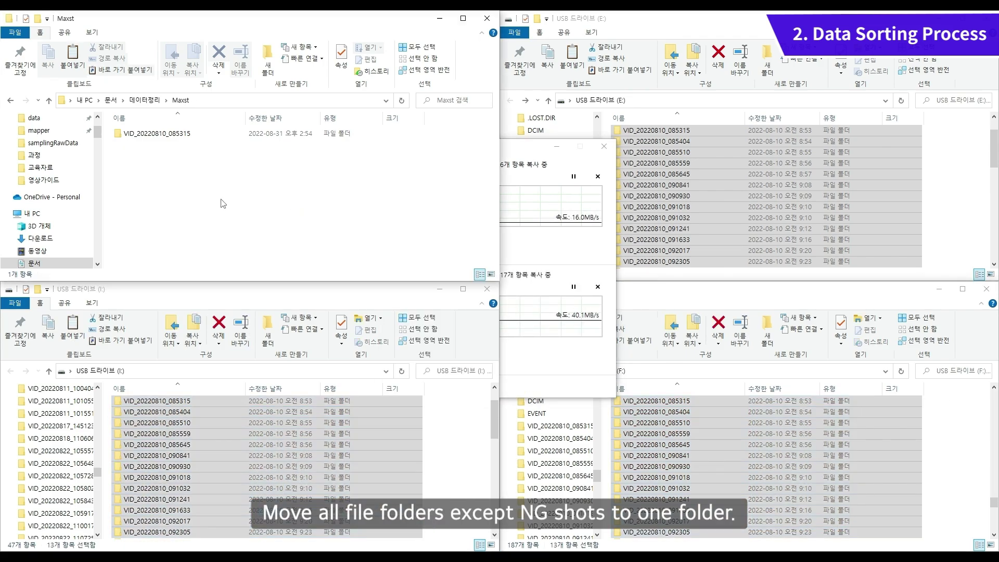
key("ctrl+v")
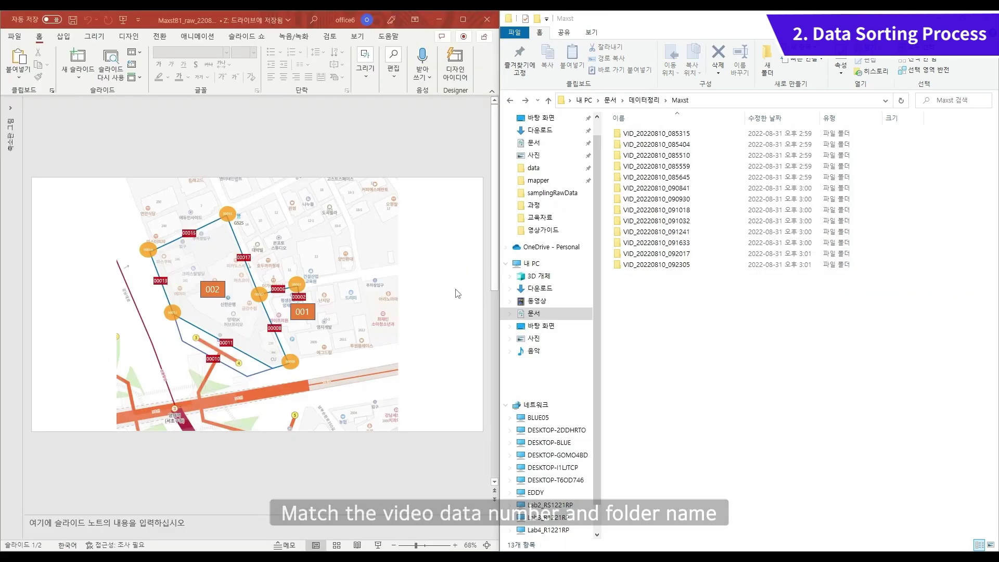
- Open the name of the VID_20220810_085315 folder in the Maxst folder for renaming
right_click(659, 134)
key("m")
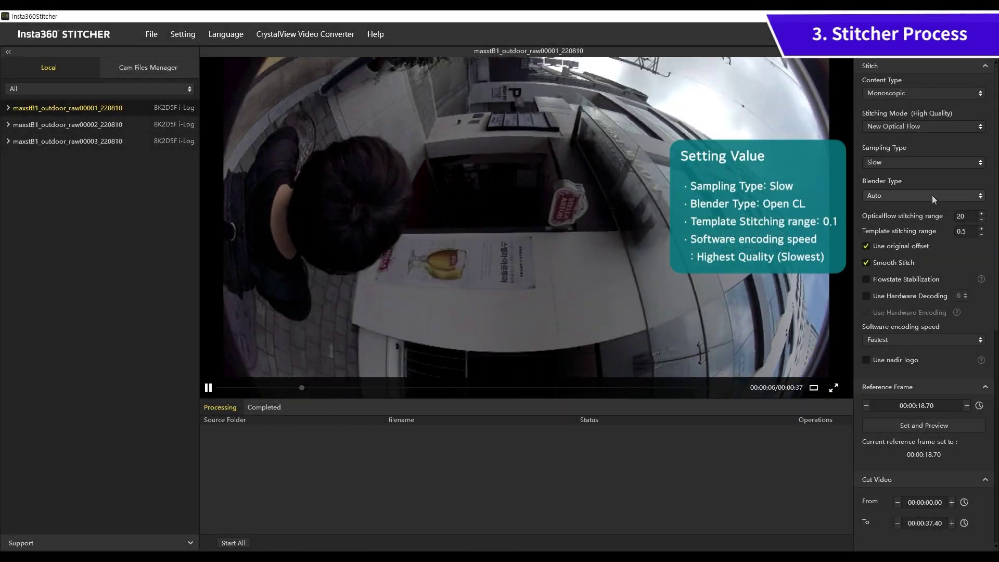
- In Insta360Stitcher, set Blender Type to OpenCL, Template stitching range to 0.1 and Software encoding speed to Highest Quality (Slowest)
left_click(933, 198)
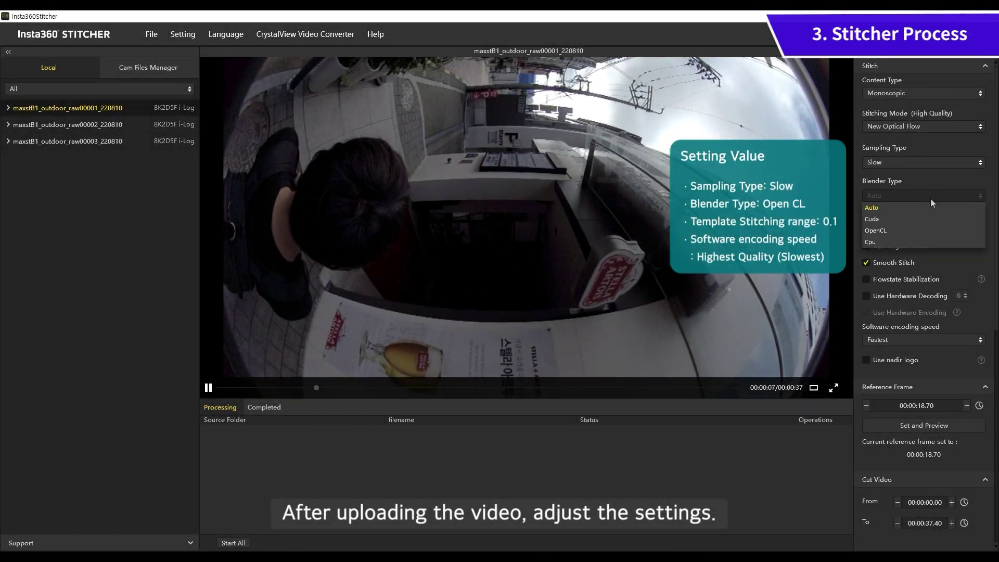
left_click(931, 227)
left_click(981, 234)
left_click(981, 234)
left_click(982, 233)
left_click(982, 234)
left_click(973, 339)
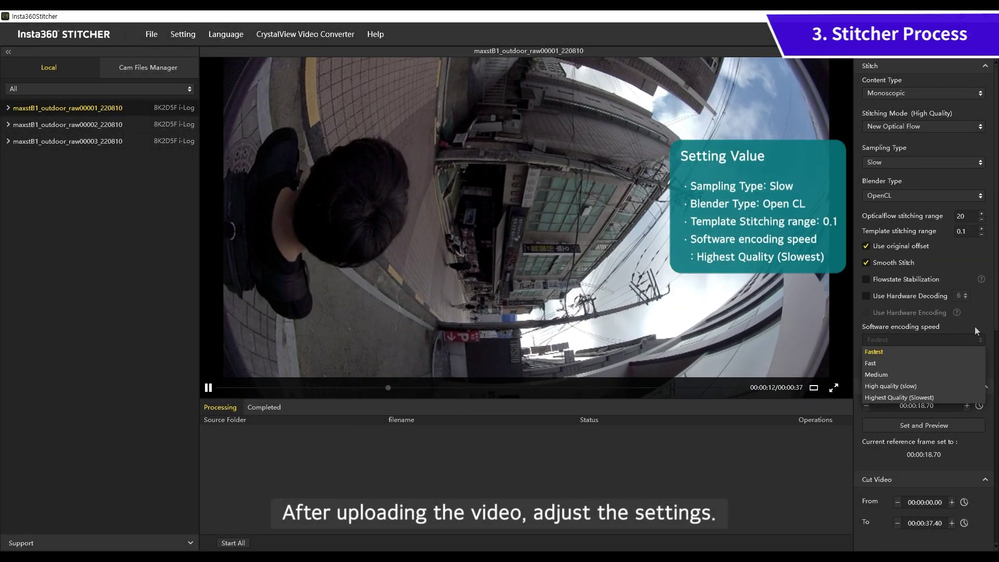
left_click(950, 395)
- Set the output resolution to 4K and the output format to PNG
scroll(923, 356, "down", 8)
left_click(891, 208)
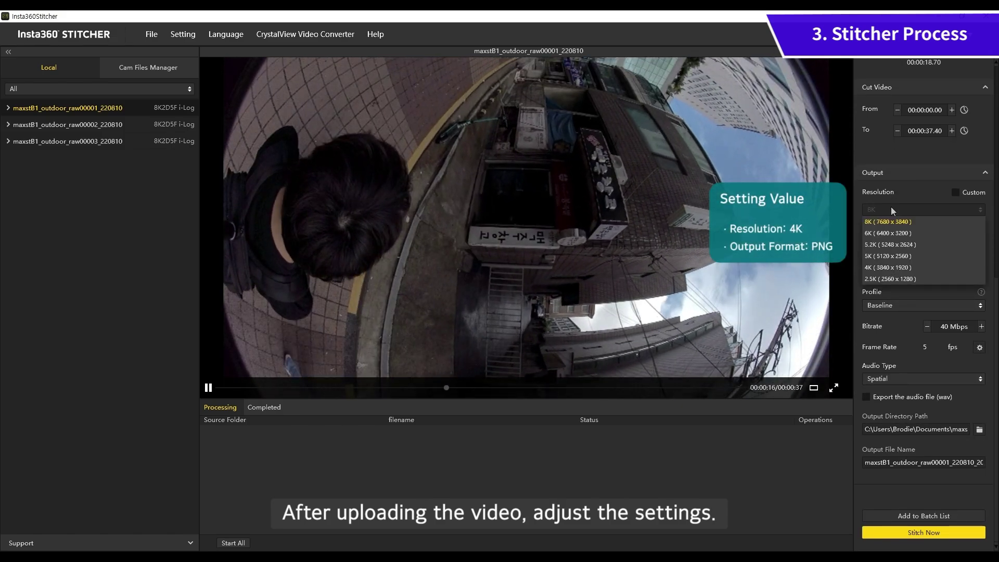
left_click(885, 242)
left_click(902, 237)
left_click(904, 272)
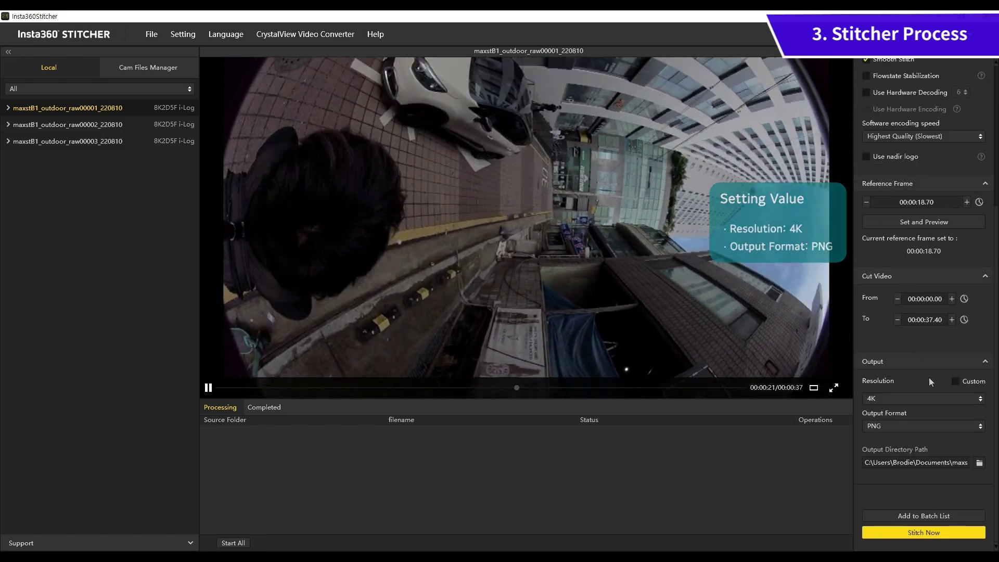
- Set the output directory to the images folder inside maxstB1_outdoor_raw00001_220810
left_click(980, 462)
left_click(168, 50)
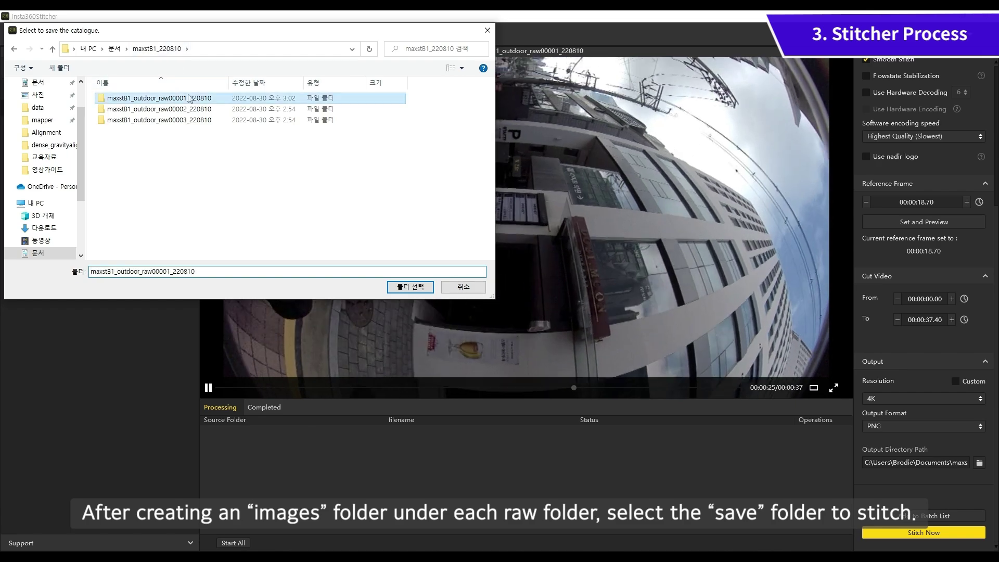
double_click(145, 96)
double_click(127, 114)
left_click(410, 286)
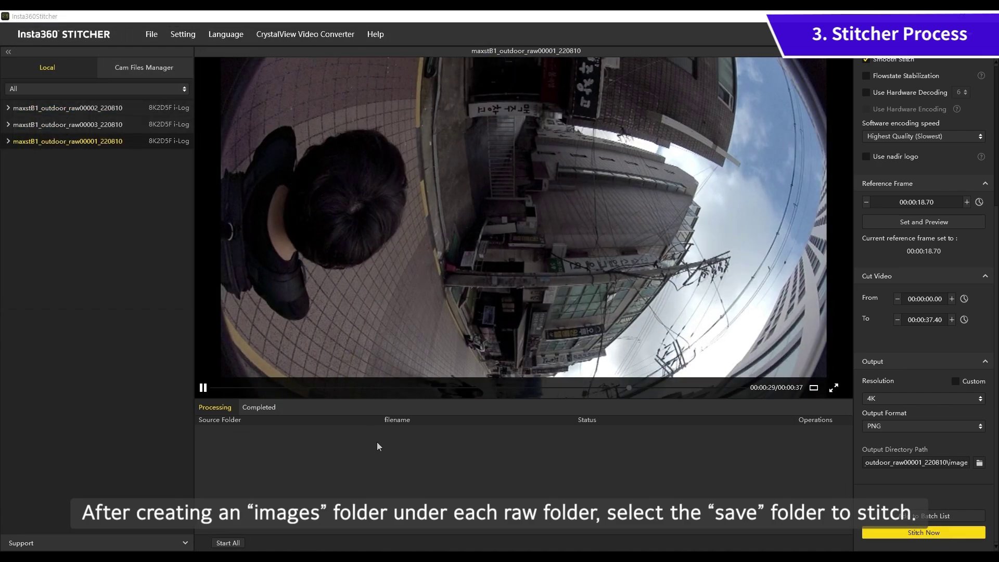
- Review the list of completed stitching jobs
left_click(258, 407)
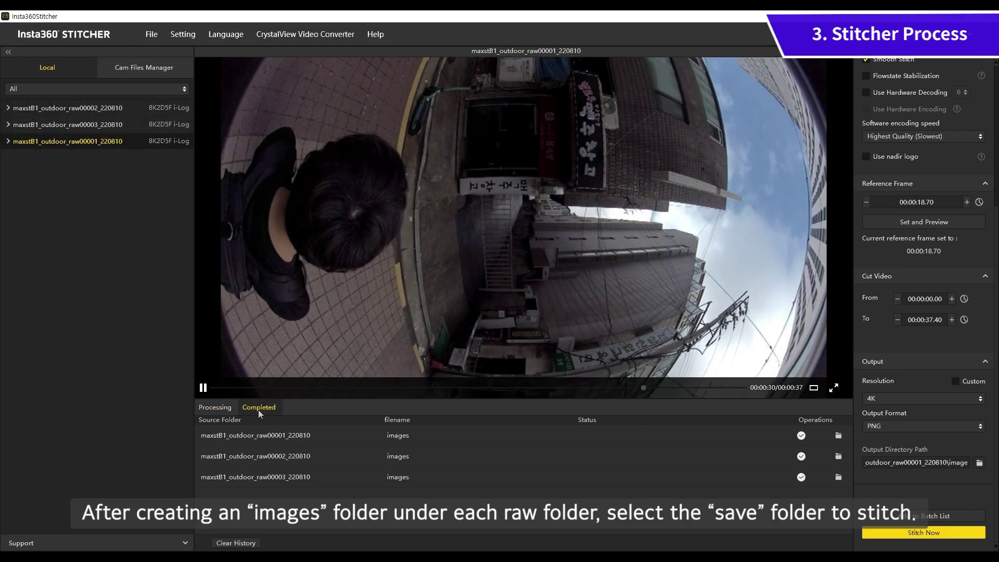
left_click(515, 222)
double_click(515, 221)
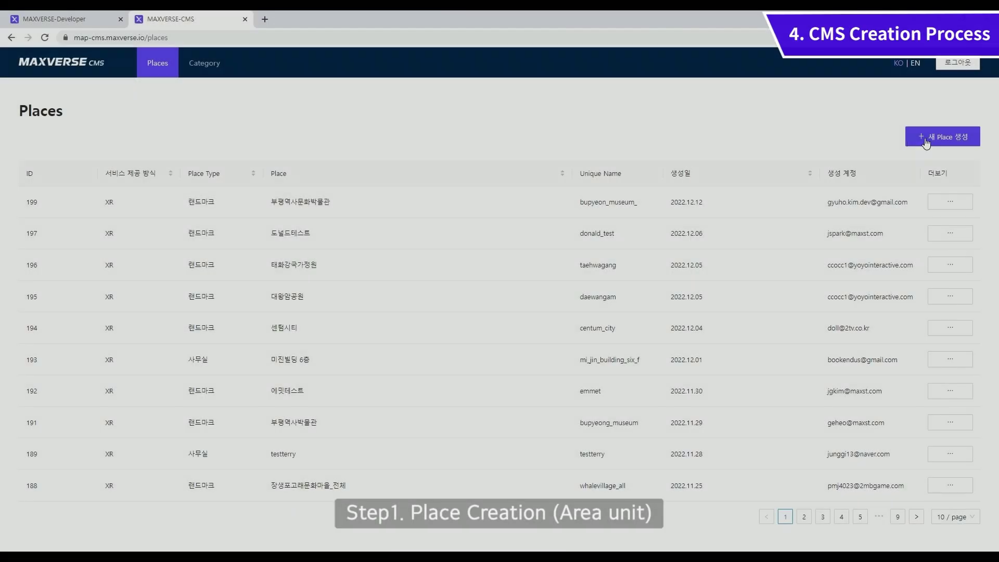
- In MAXVERSE CMS, start a new XR place of type 랜드마크 with the Korean name 플레이스_생성_테스트
left_click(931, 138)
left_click(455, 228)
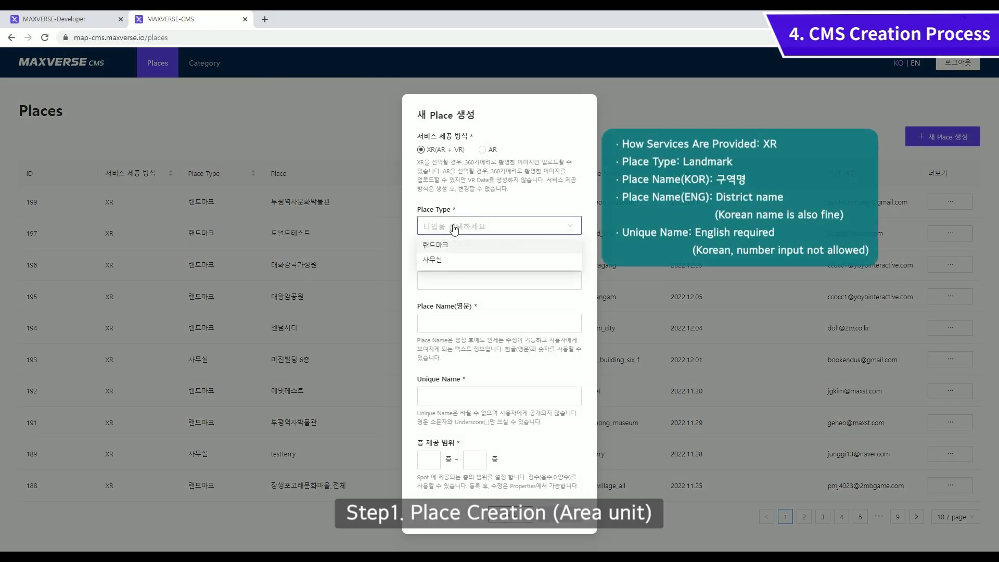
left_click(484, 281)
left_click(486, 303)
- Enter the English name place_create_test, unique name place_maxst_create_test and floor range 1 to 1, and create the place
left_click(486, 324)
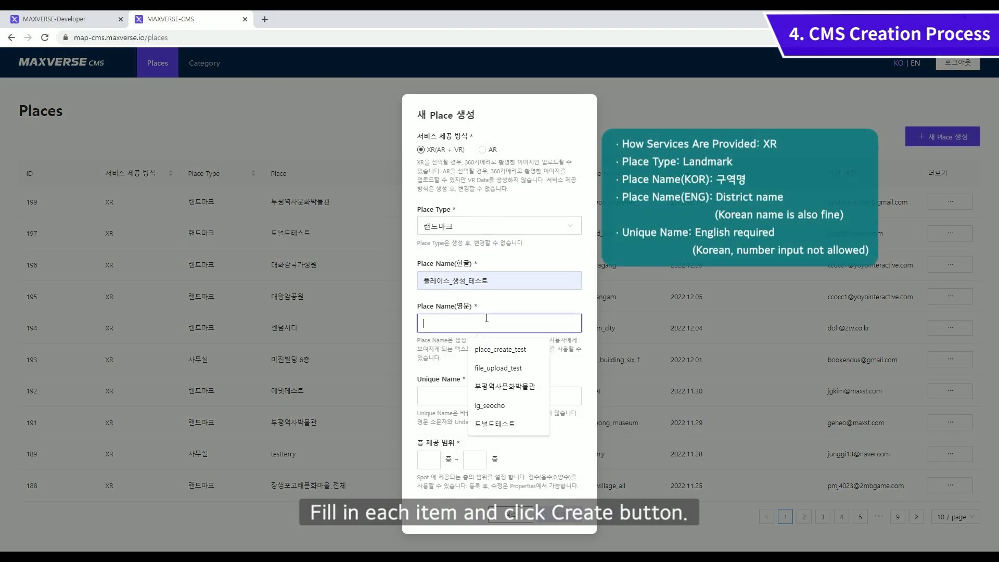
left_click(487, 348)
left_click(473, 396)
key("ctrl+v")
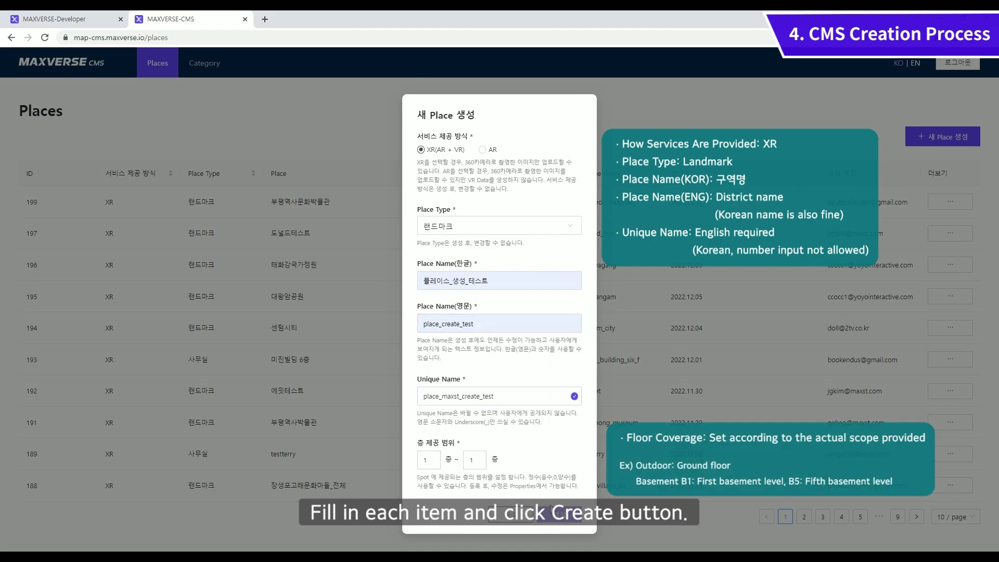
left_click(561, 516)
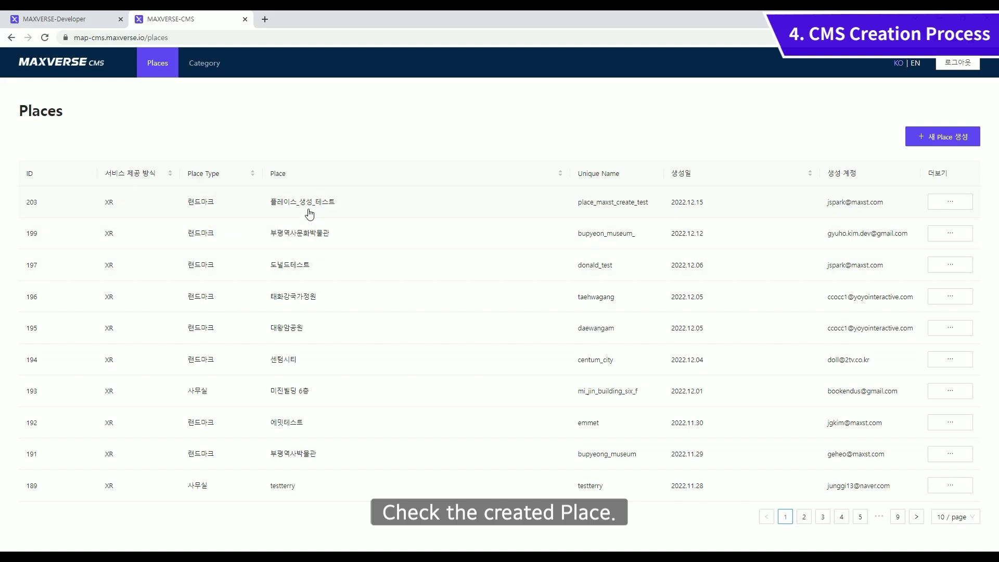
- In the 플레이스_생성_테스트 place, start a new spot named 스팟_생성_테스트 / spot_create_test with unique name spot_maxst_create_test
left_click(285, 203)
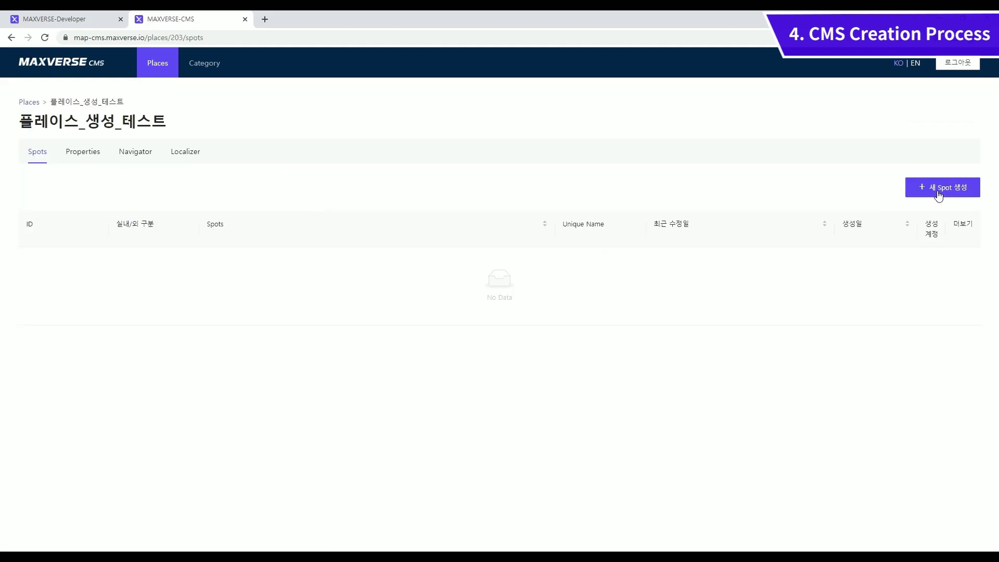
left_click(940, 188)
left_click(476, 152)
left_click(493, 195)
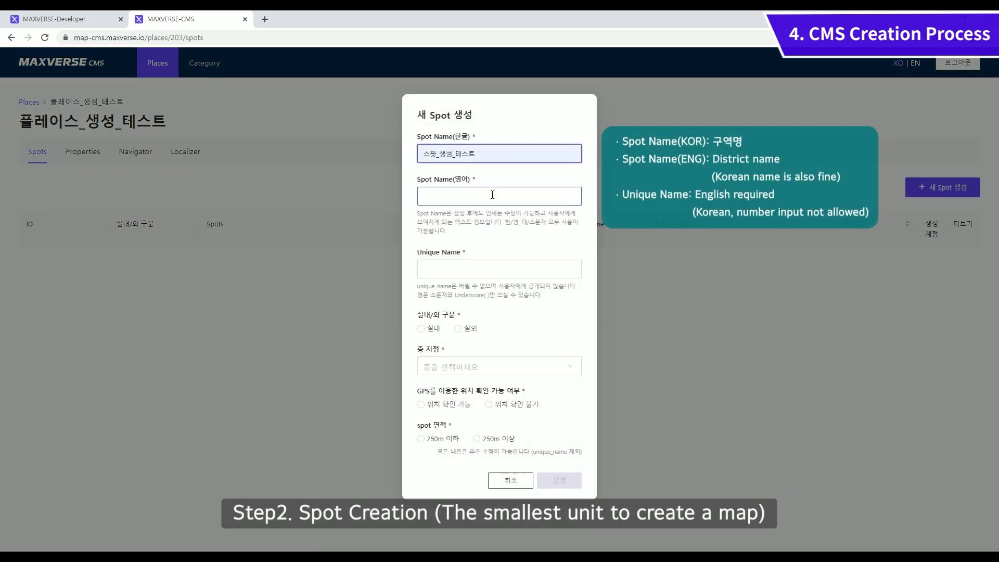
left_click(498, 240)
left_click(457, 266)
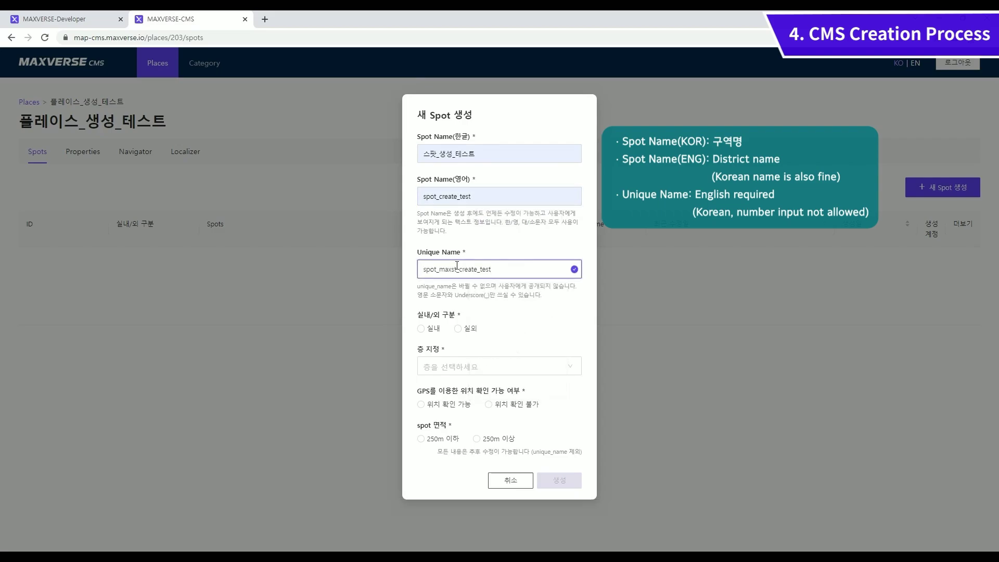
- Set the spot to outdoor (실외), floor 1F, GPS location available (위치 확인 가능) and area 250m 이상, and create it
left_click(457, 331)
left_click(460, 366)
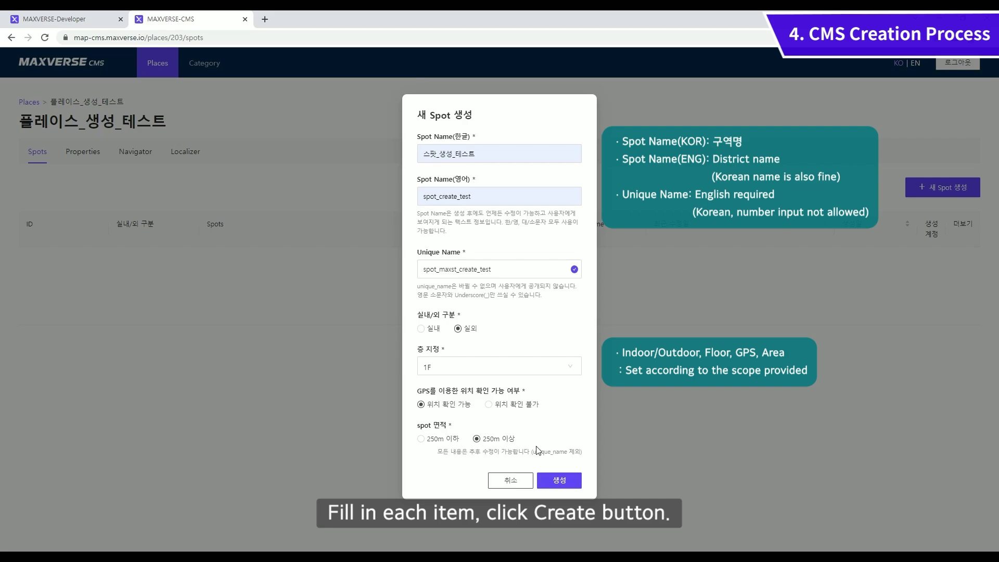
left_click(566, 478)
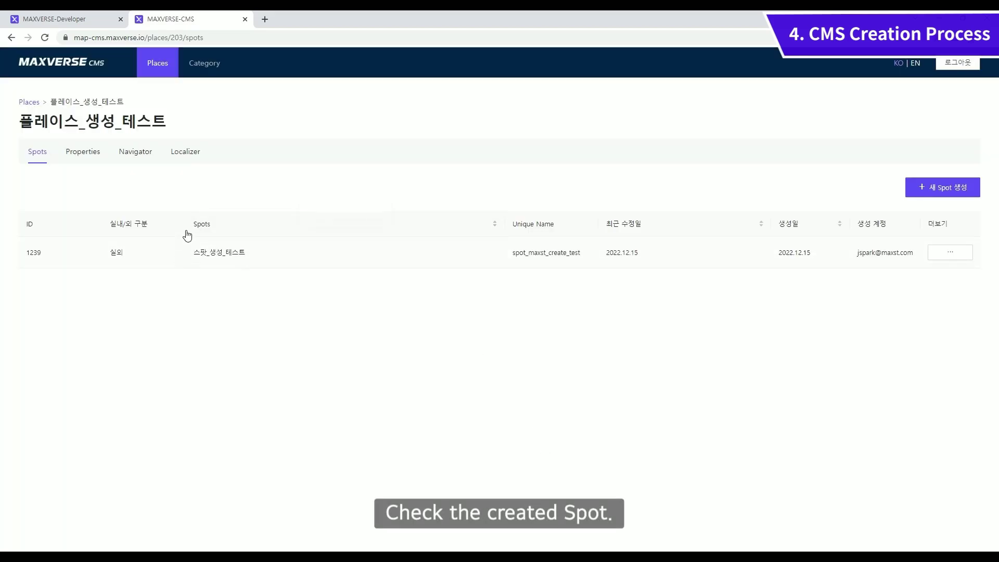
- Open the 스팟_생성_테스트 spot and choose 360촬영영상(이미지리스트) as the file type for its upload
left_click(247, 250)
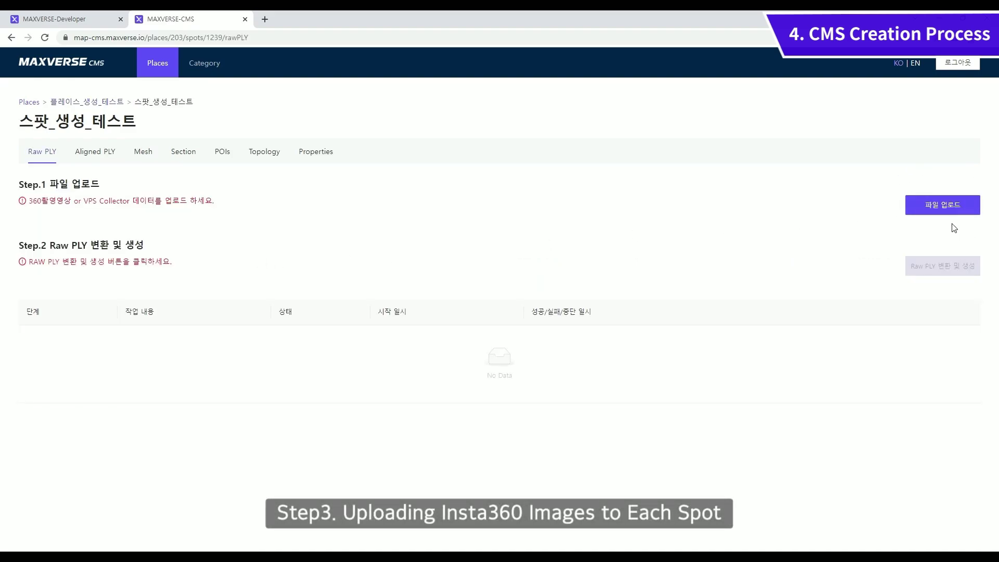
left_click(939, 210)
left_click(445, 149)
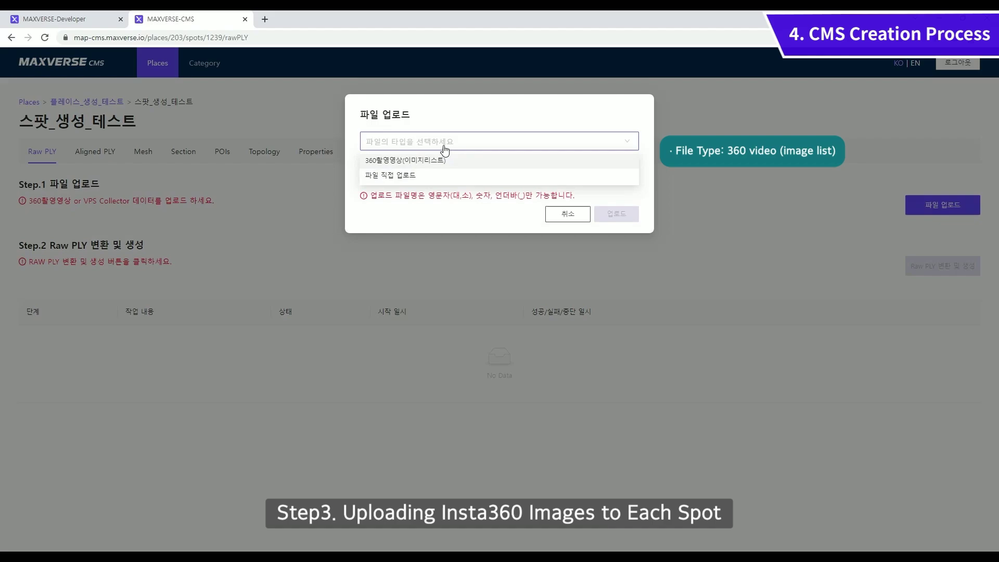
left_click(444, 162)
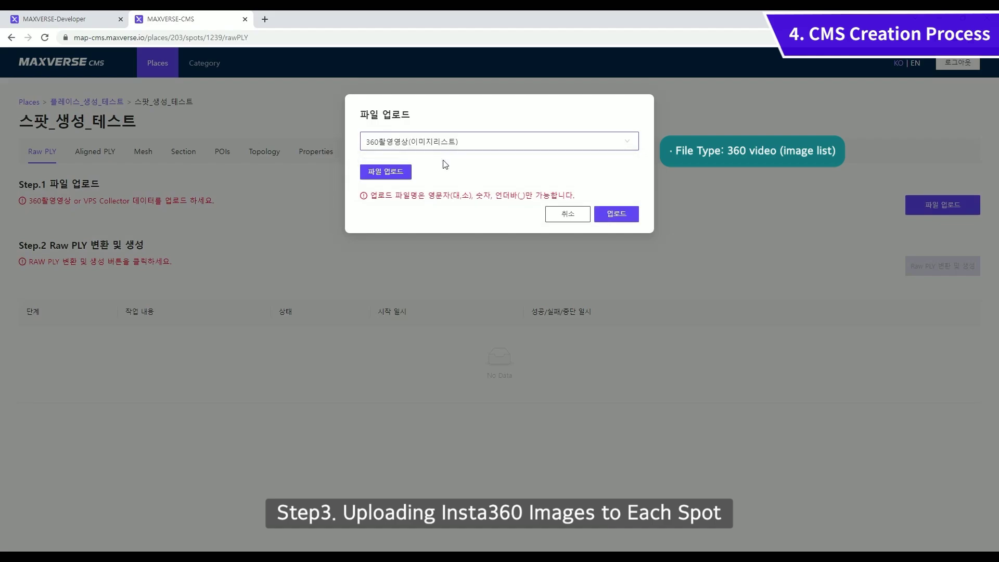
- Select all PNG images in the test folder on the SSD_PMO (F:) drive and upload them to the spot
left_click(391, 170)
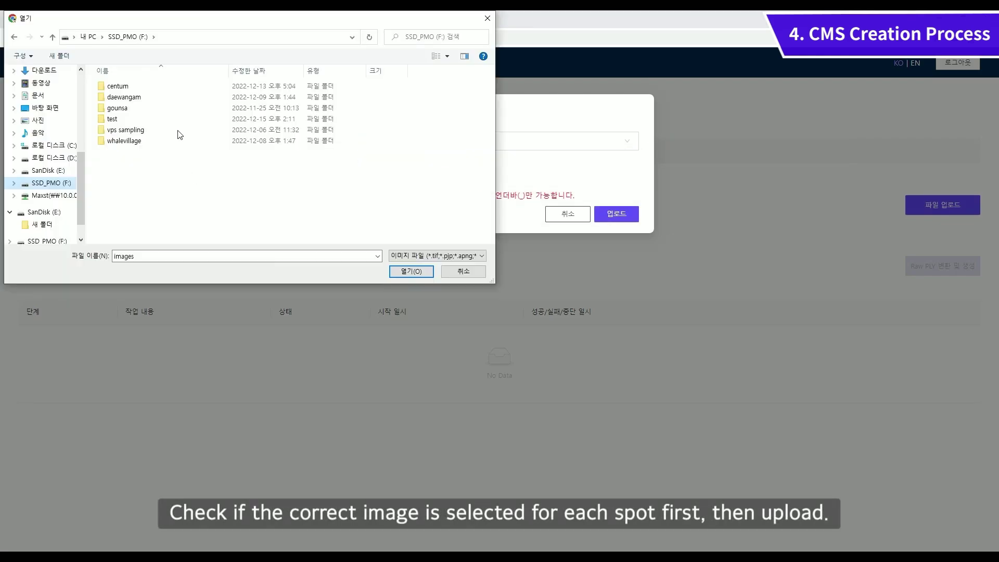
double_click(174, 123)
key("ctrl+a")
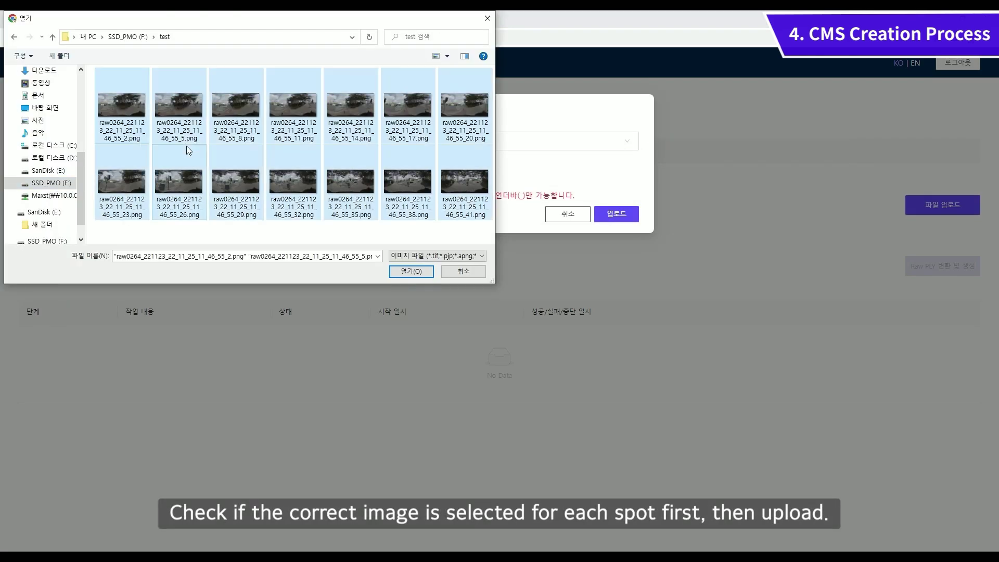
left_click(425, 272)
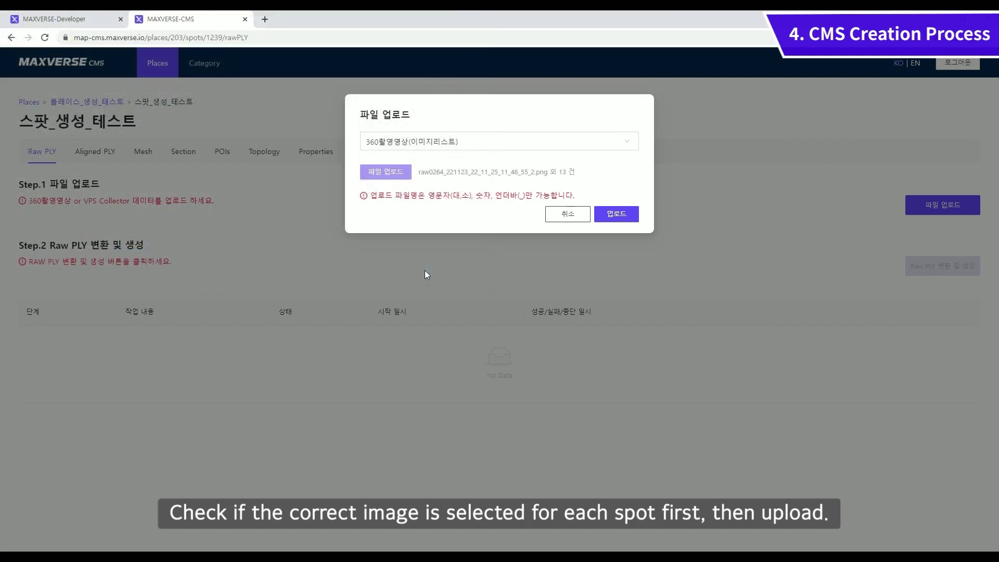
left_click(618, 215)
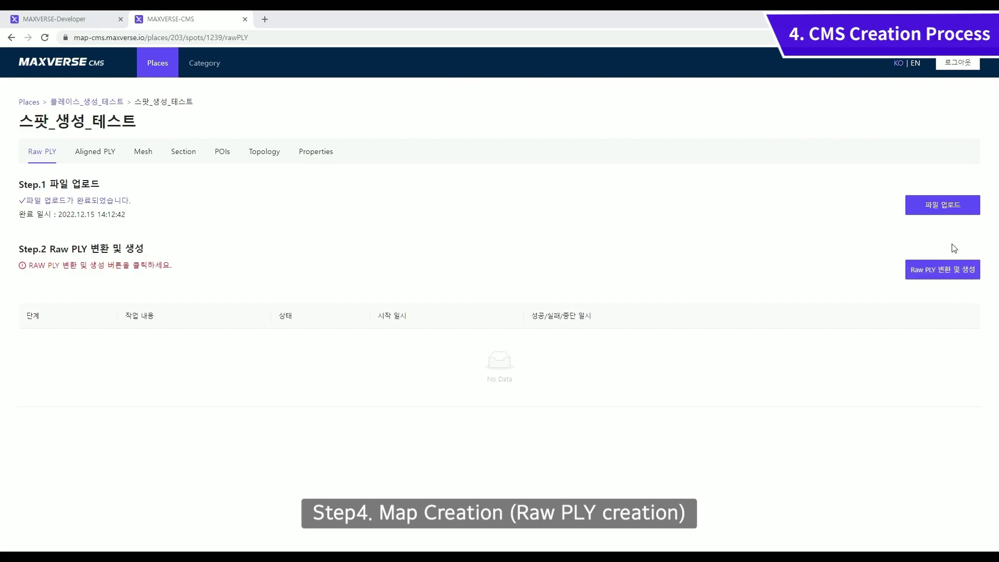
- Run the Raw PLY conversion and generation for the spot, and download the 점군생성 result of maxstB1_set_002_outdoor
left_click(943, 270)
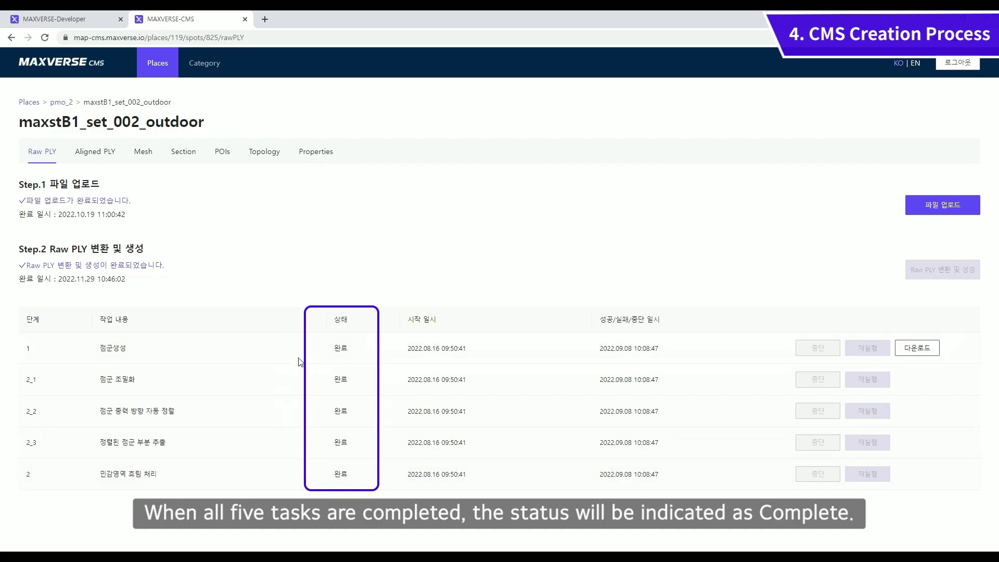
left_click(905, 353)
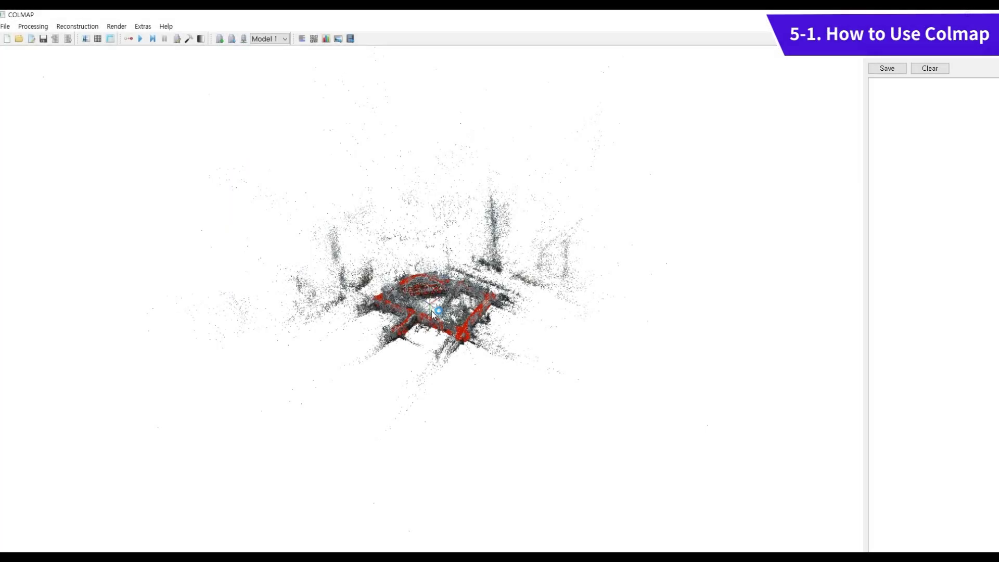
- Enlarge the 3D points of the reconstruction and shrink them back to compare the point cloud's display
scroll(432, 323, "up", 10)
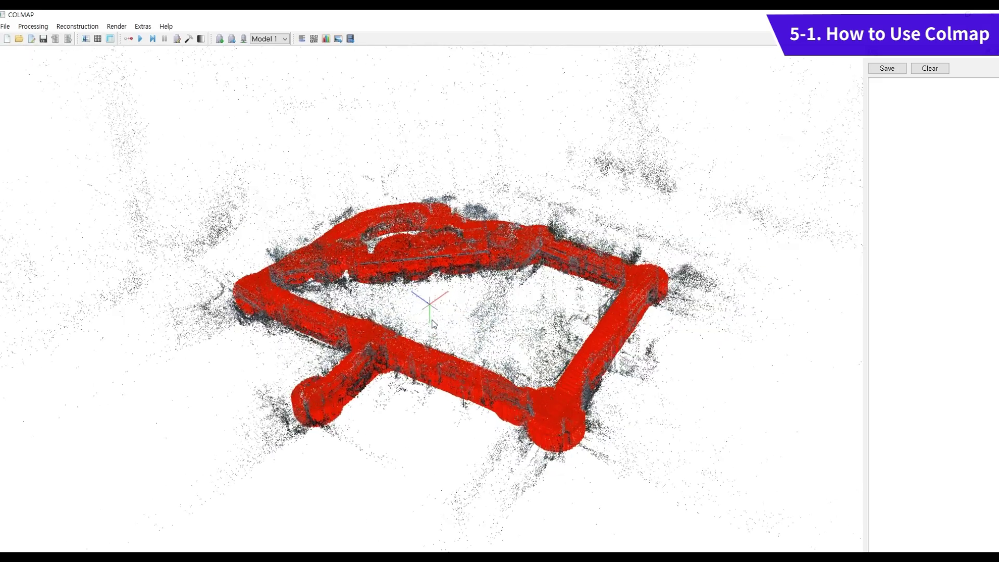
scroll(433, 323, "down", 3)
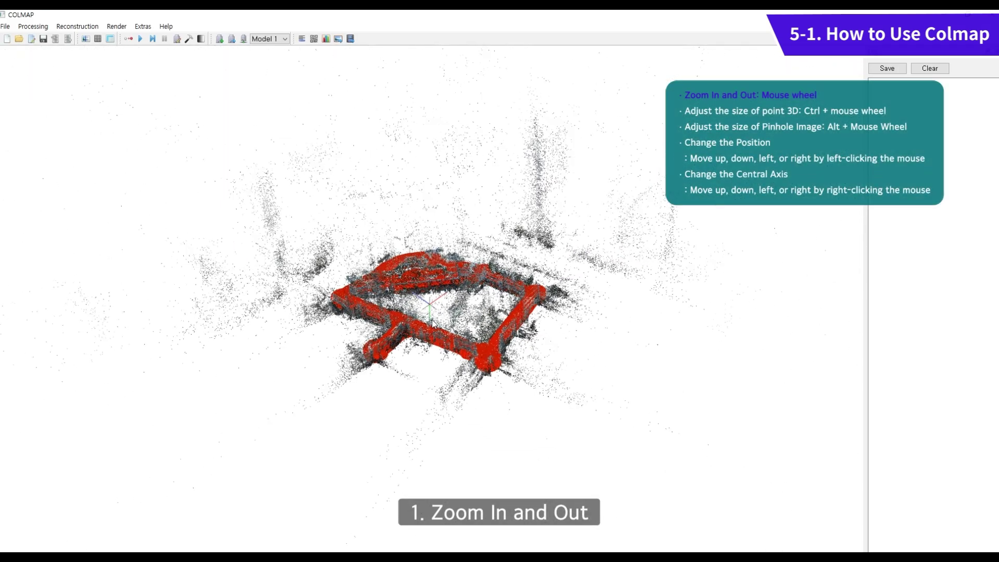
scroll(432, 323, "up", 5)
scroll(432, 323, "up", 3, "ctrl")
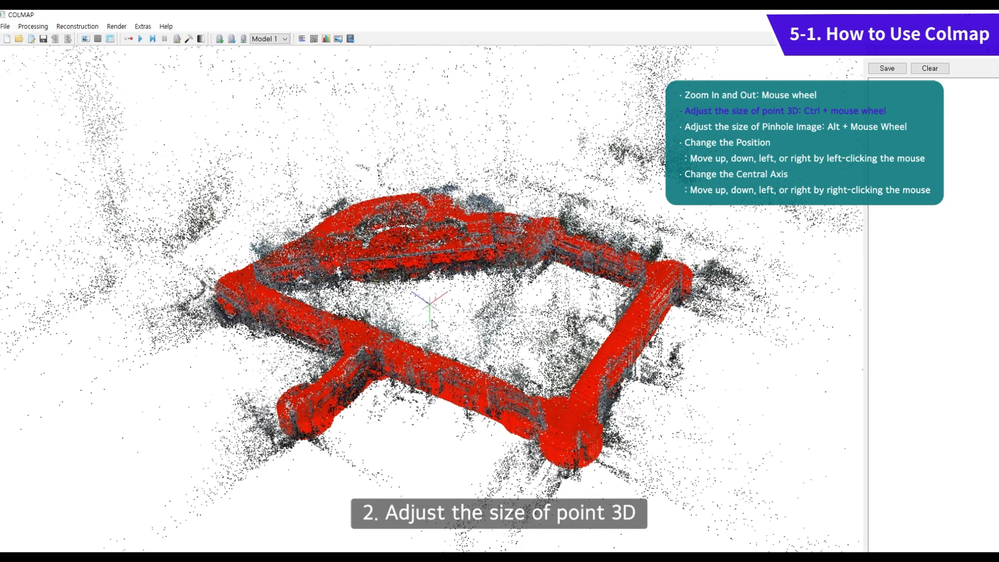
scroll(432, 323, "down", 3, "ctrl")
scroll(432, 323, "up", 3, "ctrl")
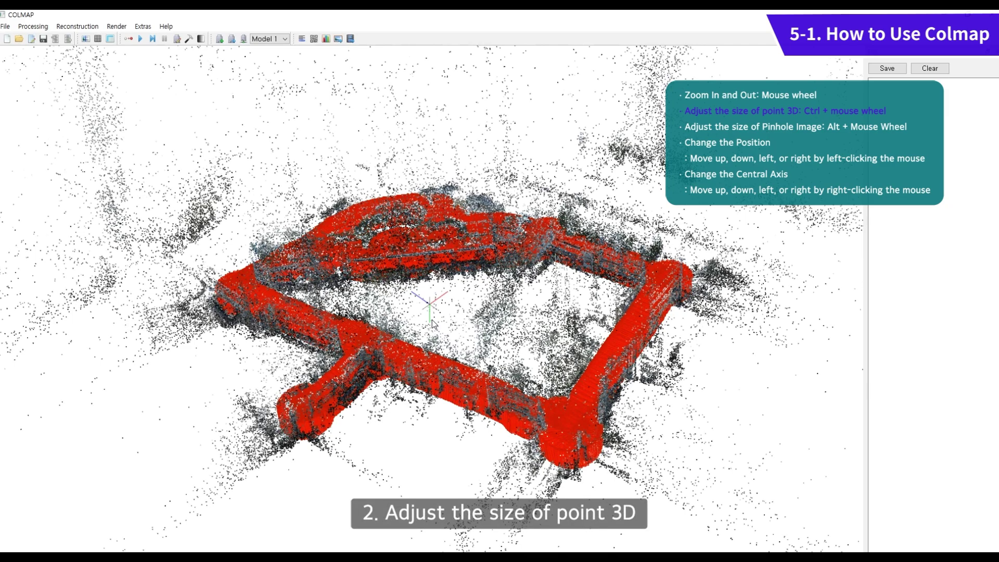
scroll(433, 324, "down", 3, "ctrl")
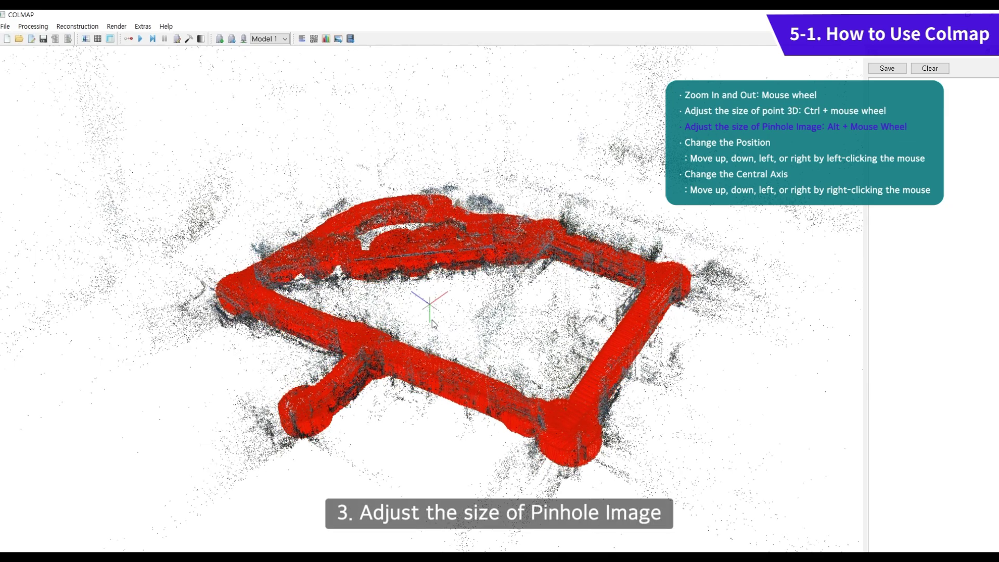
- Shrink the red pinhole images until the recording route shows as thin lines in the point cloud
scroll(432, 319, "down", 8, "alt")
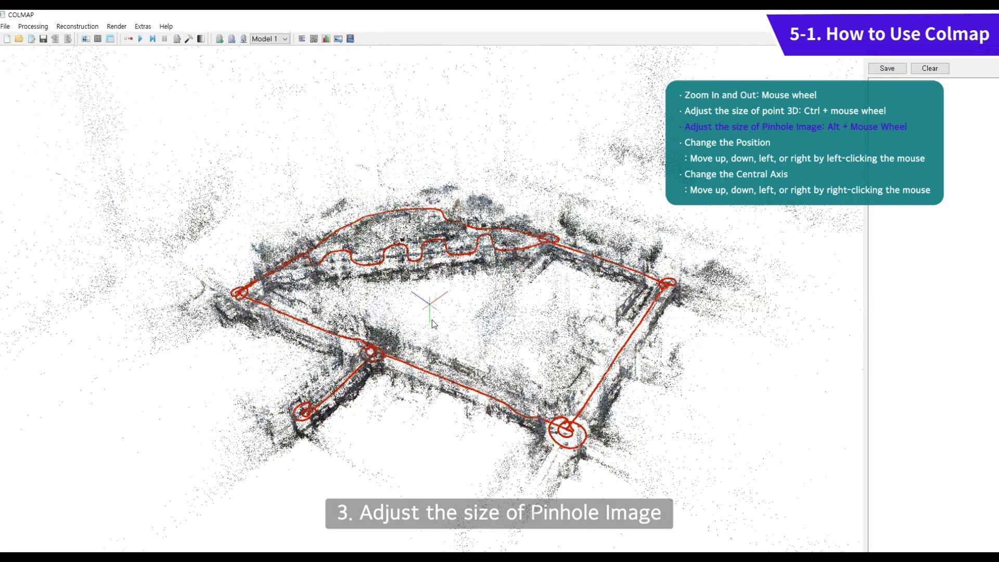
left_click_drag(439, 326, 559, 302)
right_click_drag(560, 302, 452, 265)
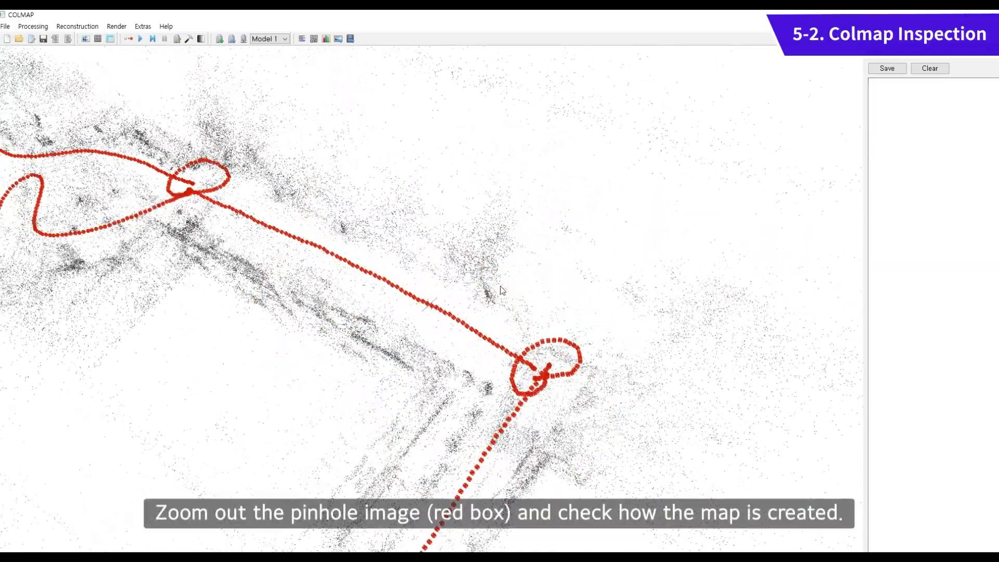
- Examine whether the front and side pinhole images follow the recorded video routes in position and height
scroll(500, 286, "up", 2)
right_click_drag(501, 286, 607, 353)
right_click_drag(521, 268, 815, 319)
right_click_drag(310, 282, 530, 273)
scroll(446, 285, "down", 2)
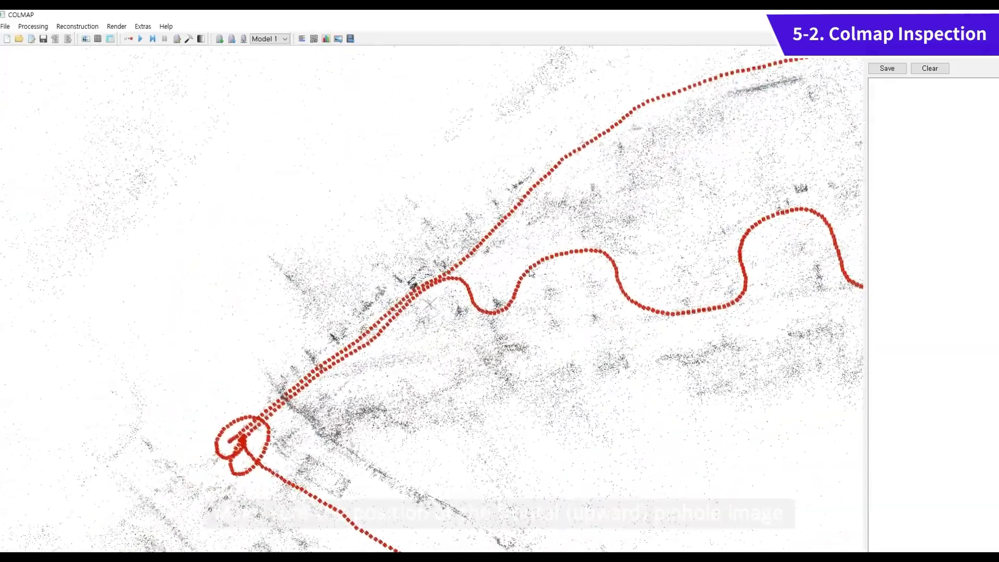
left_click_drag(531, 272, 479, 269)
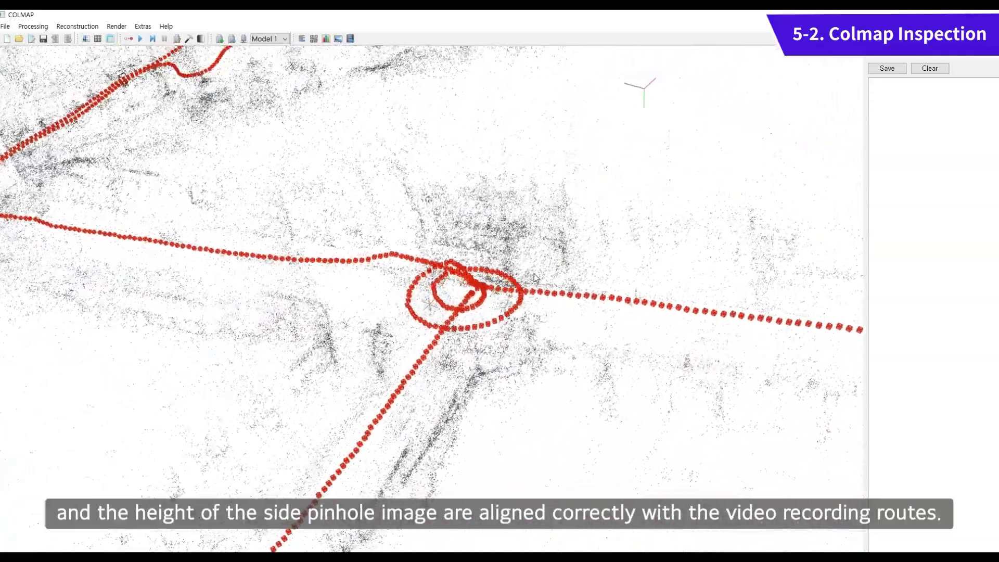
left_click_drag(534, 274, 615, 337)
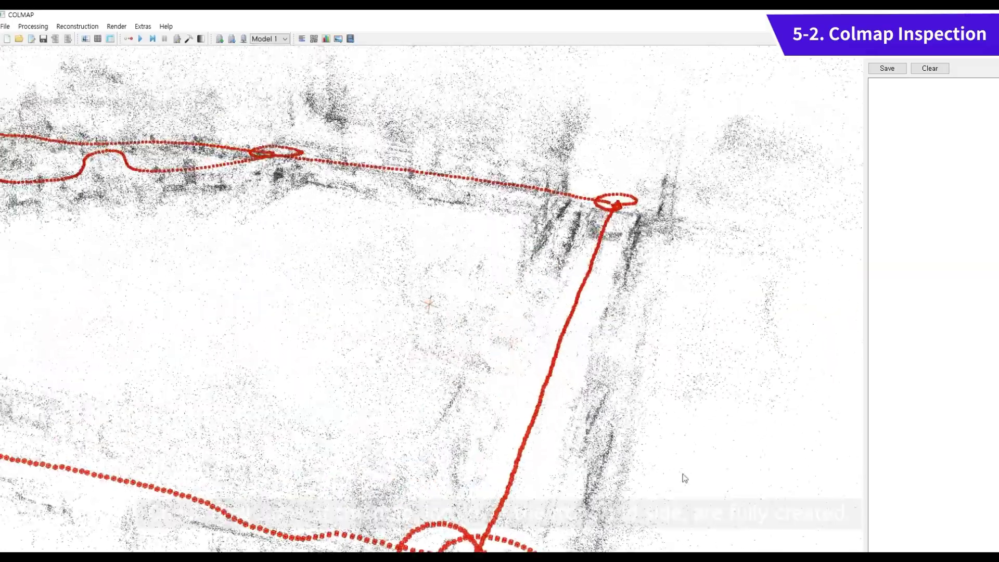
- Examine the whole point cloud from several angles for complete coverage of the map's front and sides
left_click_drag(244, 328, 298, 227)
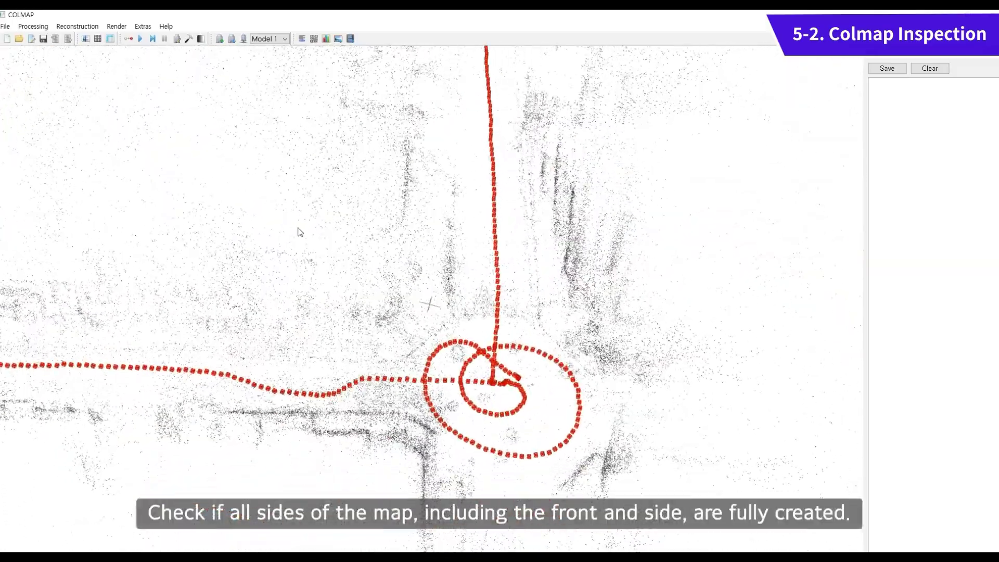
right_click_drag(298, 227, 521, 252)
scroll(435, 226, "down", 7)
right_click_drag(359, 245, 556, 310)
scroll(518, 261, "down", 2)
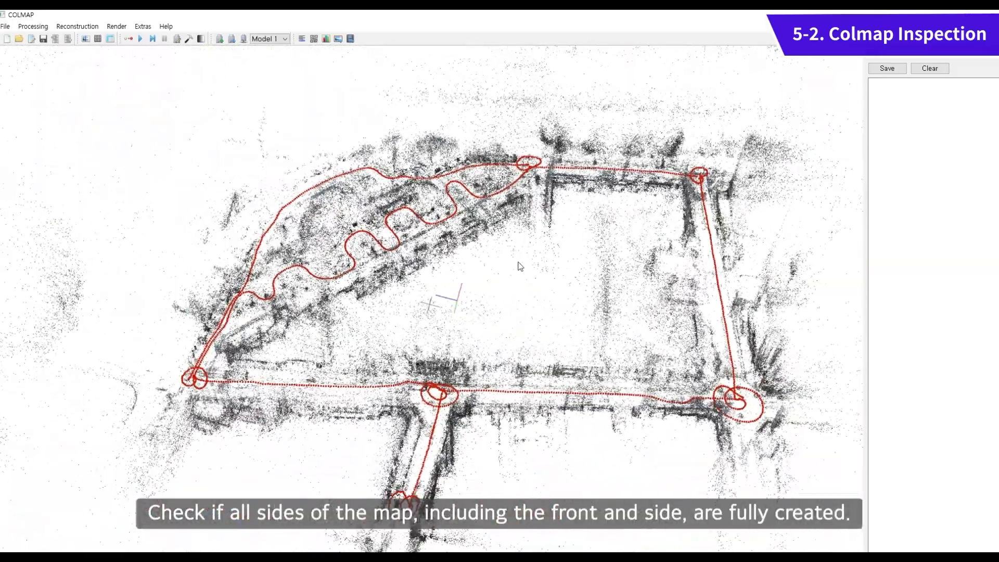
left_click_drag(520, 267, 529, 302)
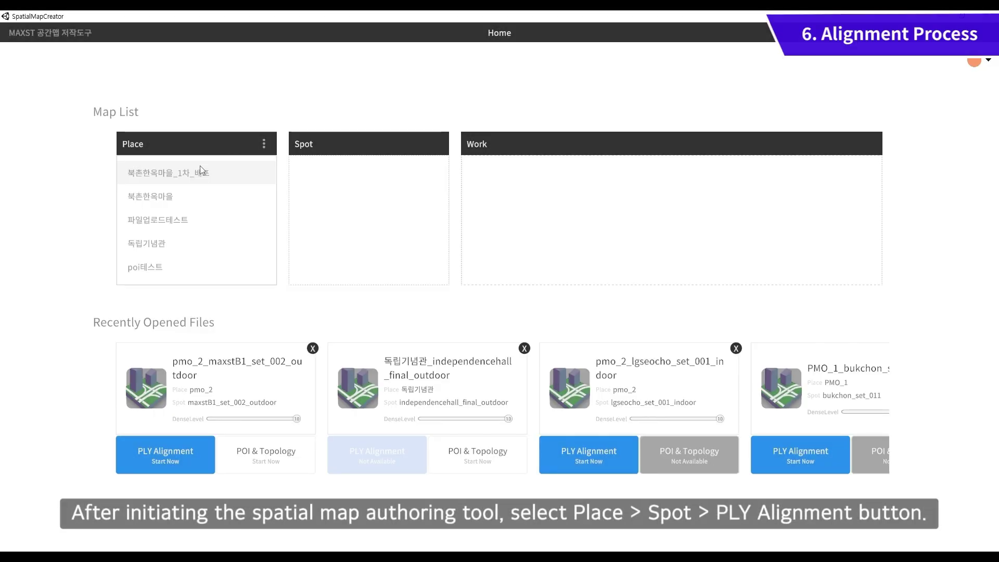
- Switch to SpatialMapCreator and start PLY Alignment for the spot maxstB1_set_002_outdoor in the place pmo_2
scroll(200, 166, "down", 5)
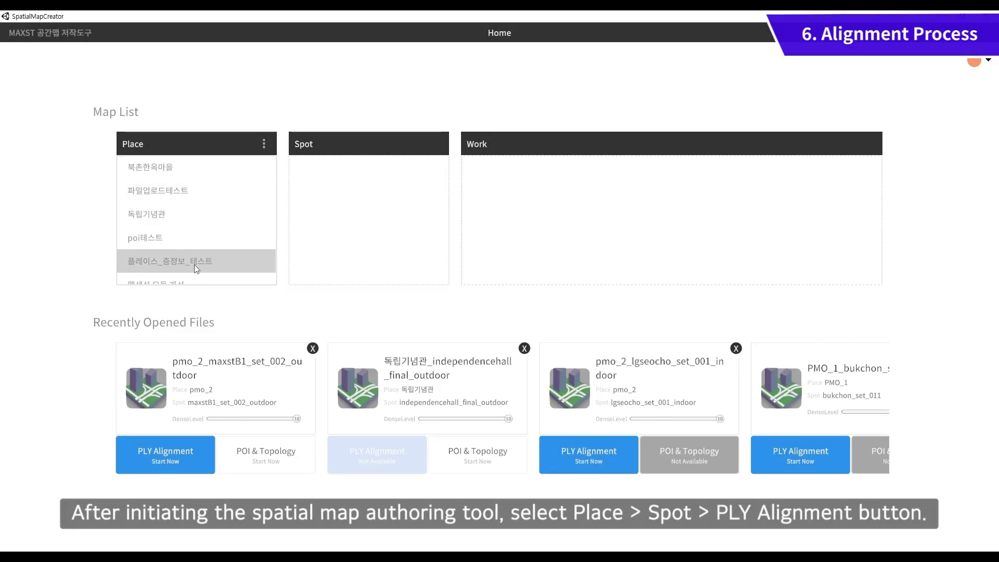
left_click(177, 247)
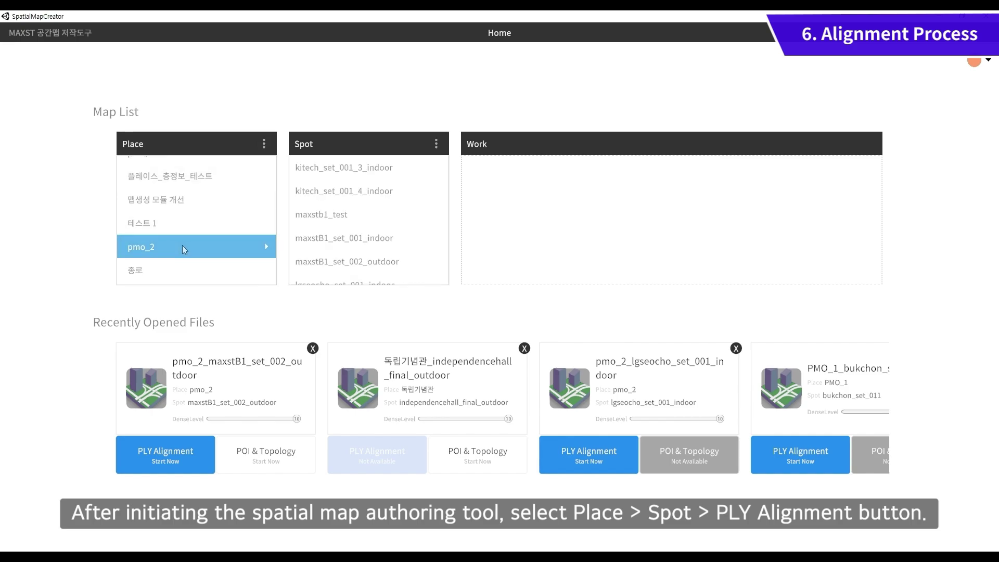
left_click(405, 264)
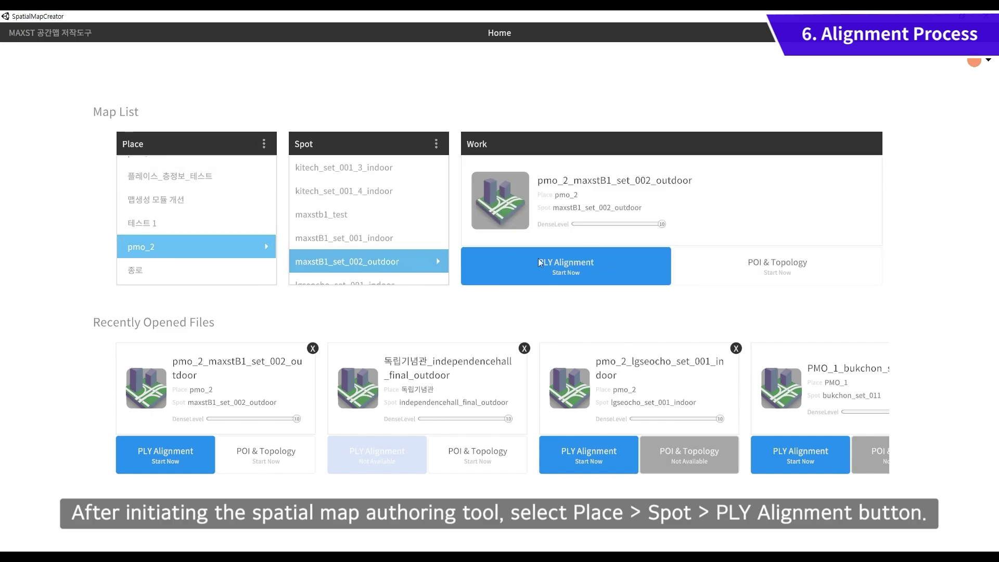
left_click(561, 268)
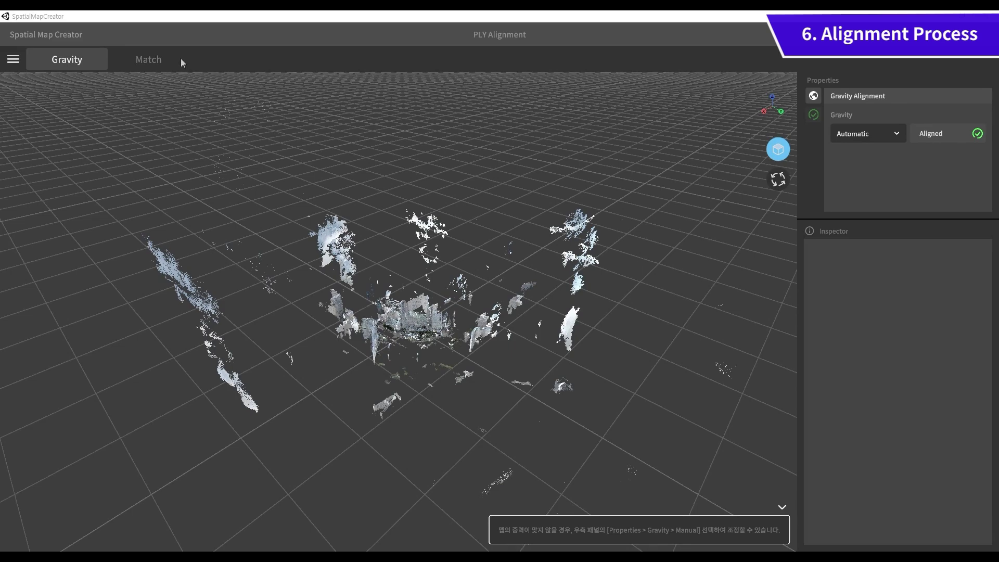
- Go to matching, create a mapping point at the building's front corner in the point cloud and place it on the satellite map
left_click(148, 59)
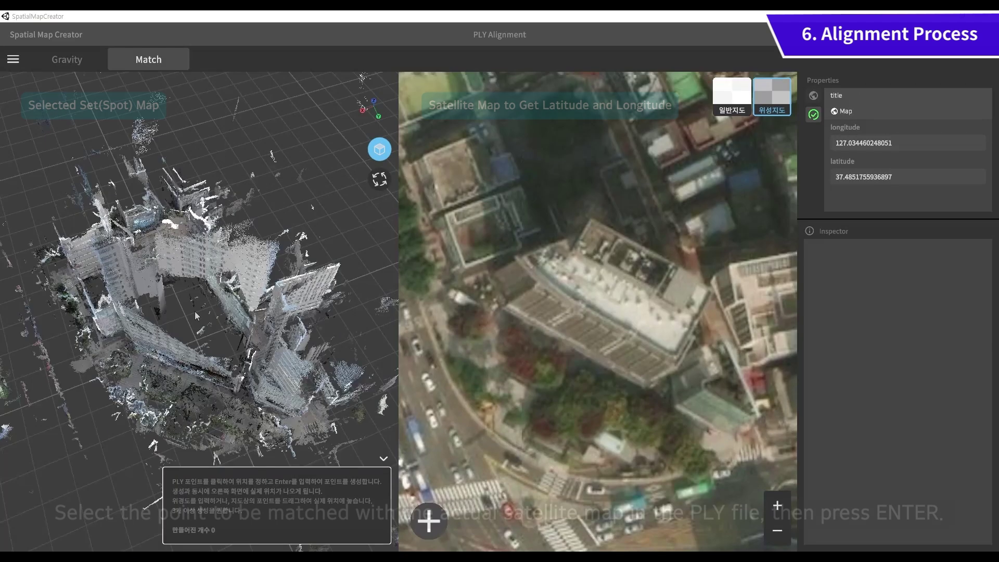
left_click(236, 392)
key("Return")
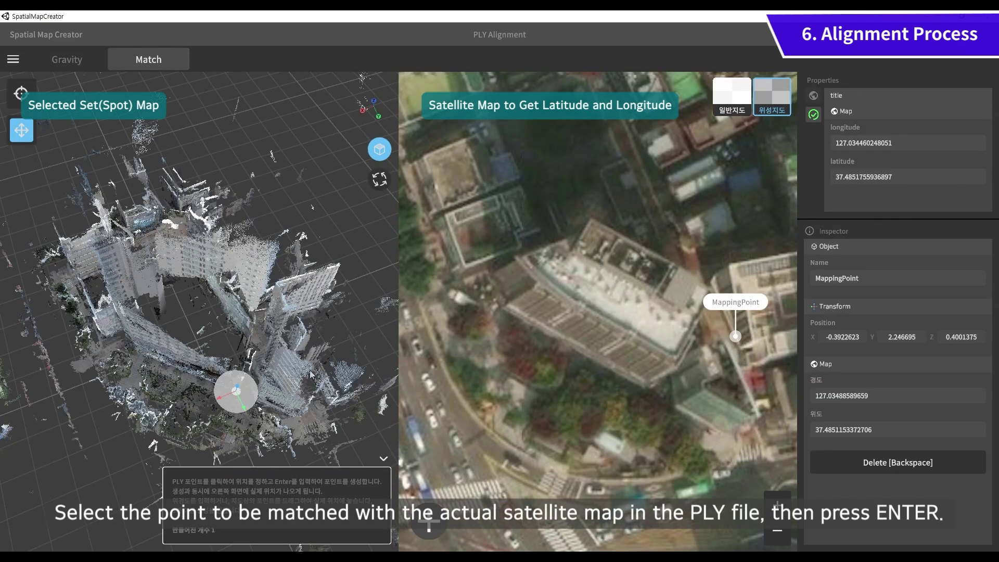
left_click(646, 391)
- Add a second mapping point at the building's rear corner and place it at the matching spot on the satellite map
left_click(263, 333)
key("Return")
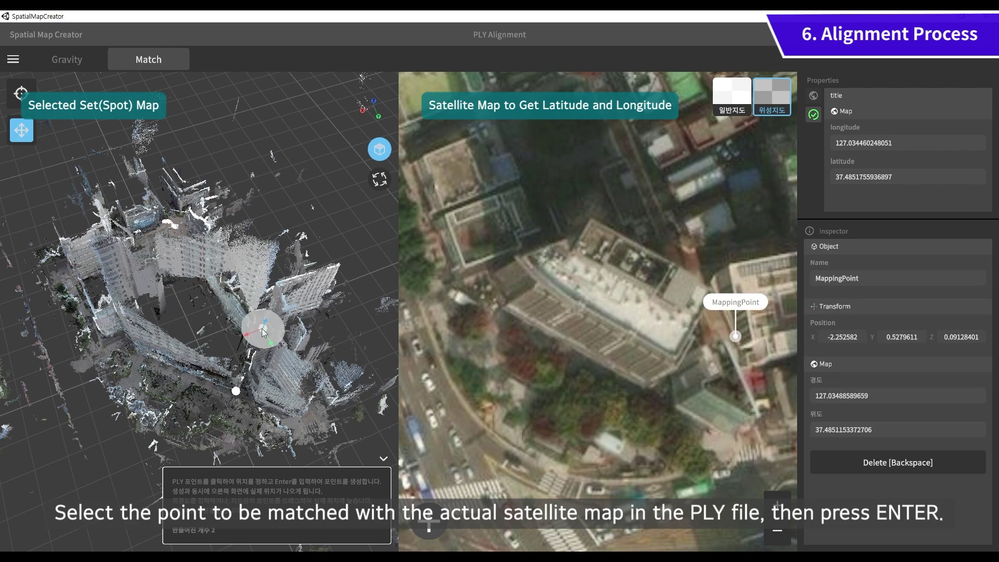
left_click(711, 284)
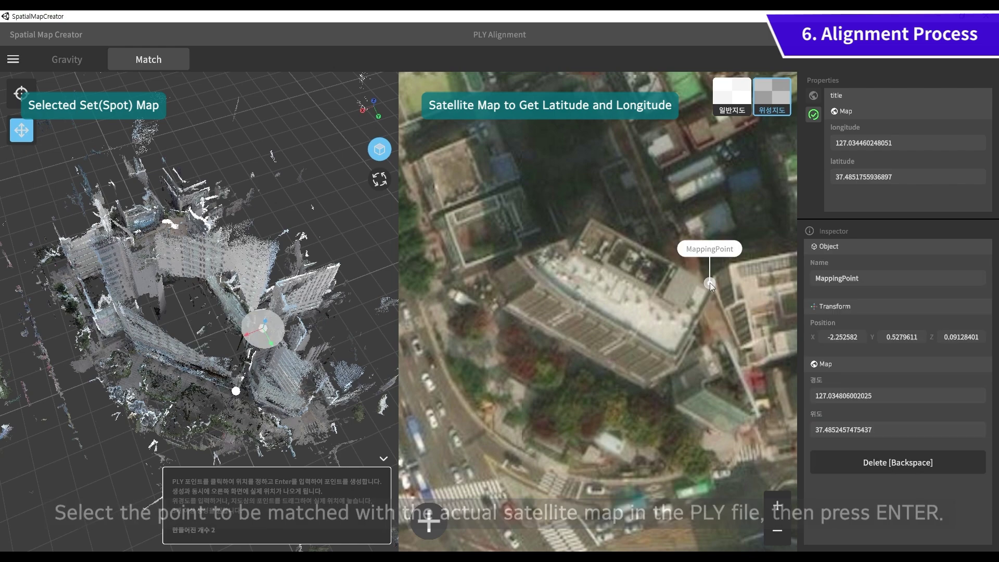
- Add a third mapping point at the opposite end of the building and place it on the satellite map
left_click(106, 340)
key("Return")
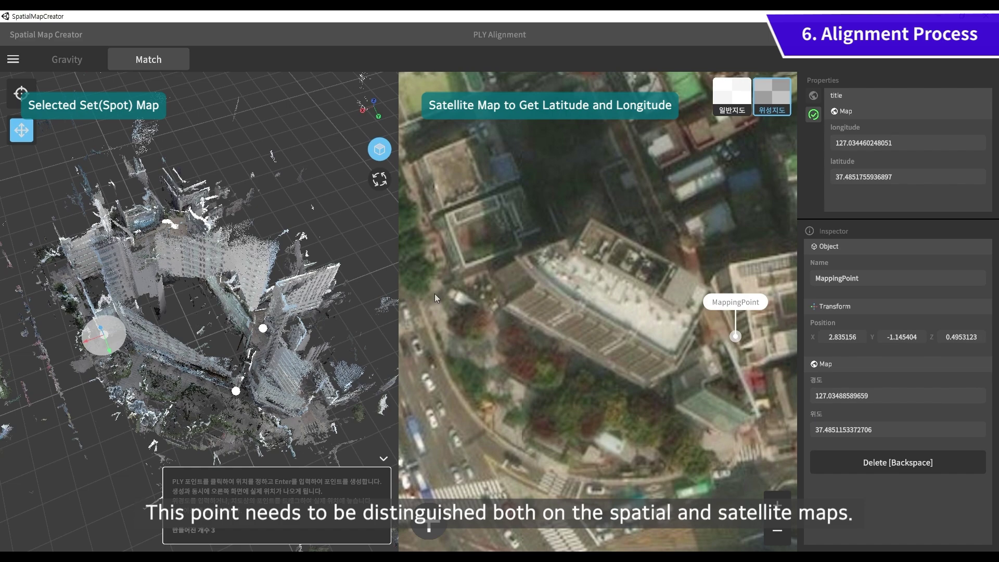
left_click(455, 275)
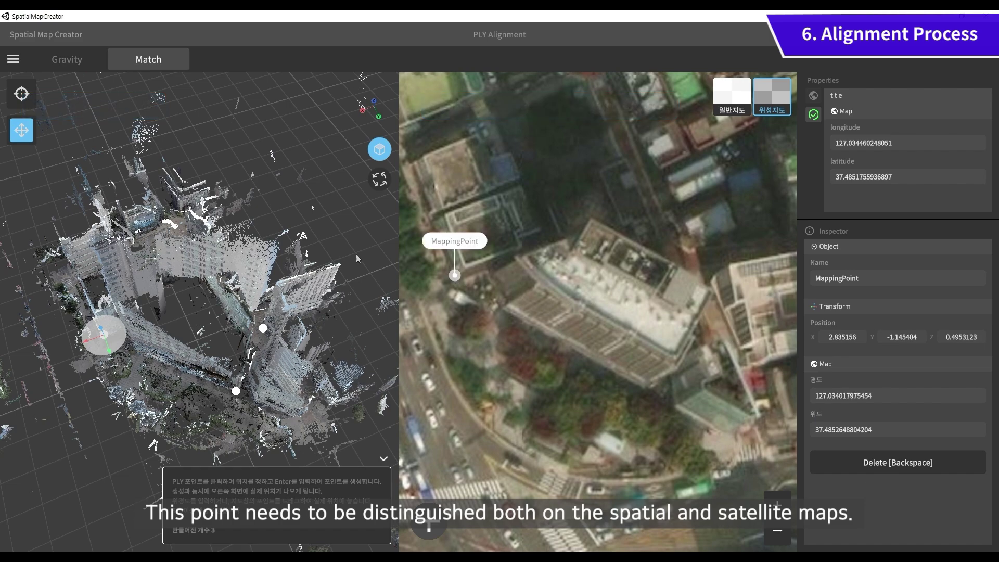
- Select all three mapping points and save the alignment file
left_click_drag(45, 246, 347, 448)
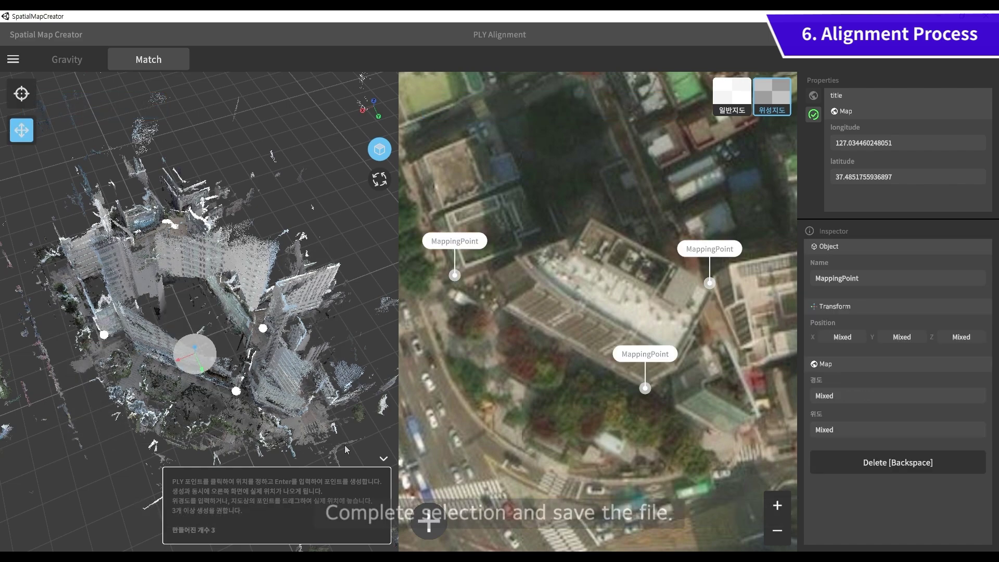
left_click(13, 59)
mouse_move(46, 91)
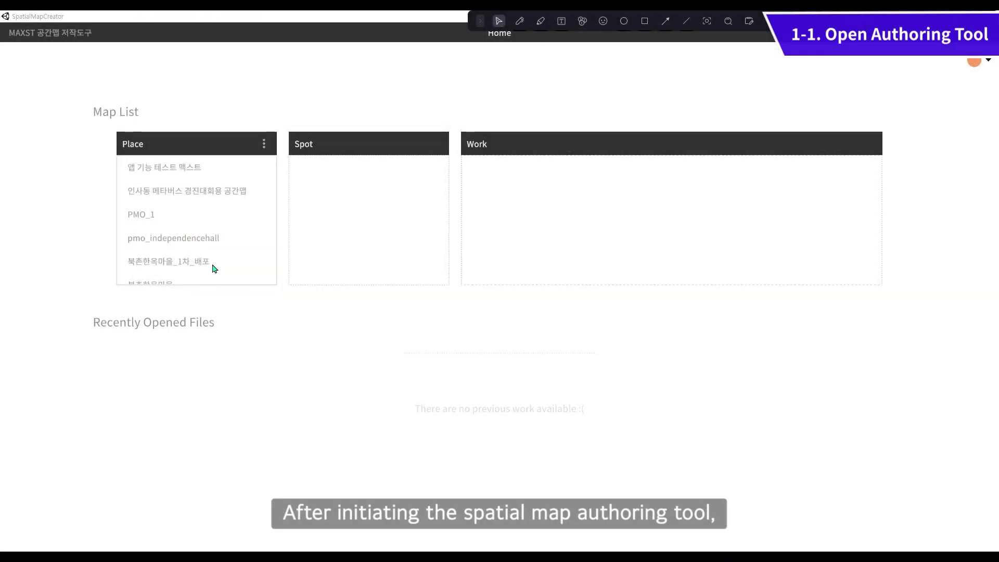
- Start POI & Topology for the spot maxstB1_set_002_outdoor in the place pmo_2
scroll(223, 235, "down", 6)
scroll(214, 188, "down", 3)
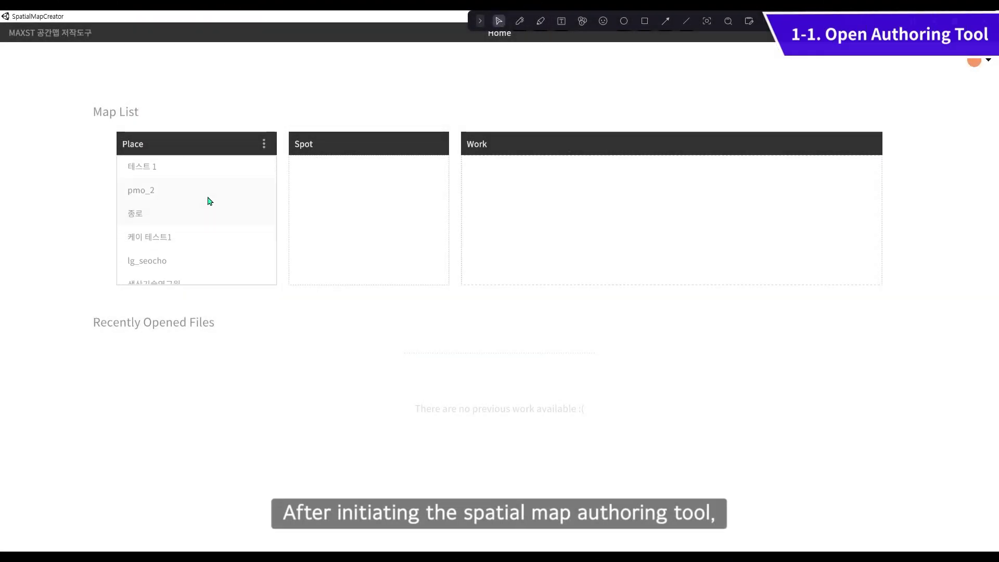
left_click(218, 189)
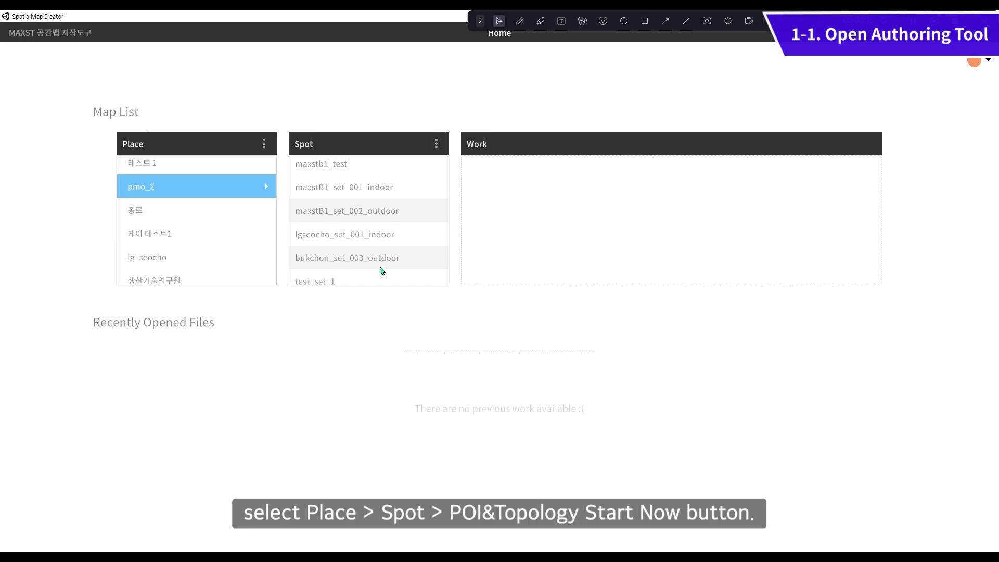
left_click(394, 219)
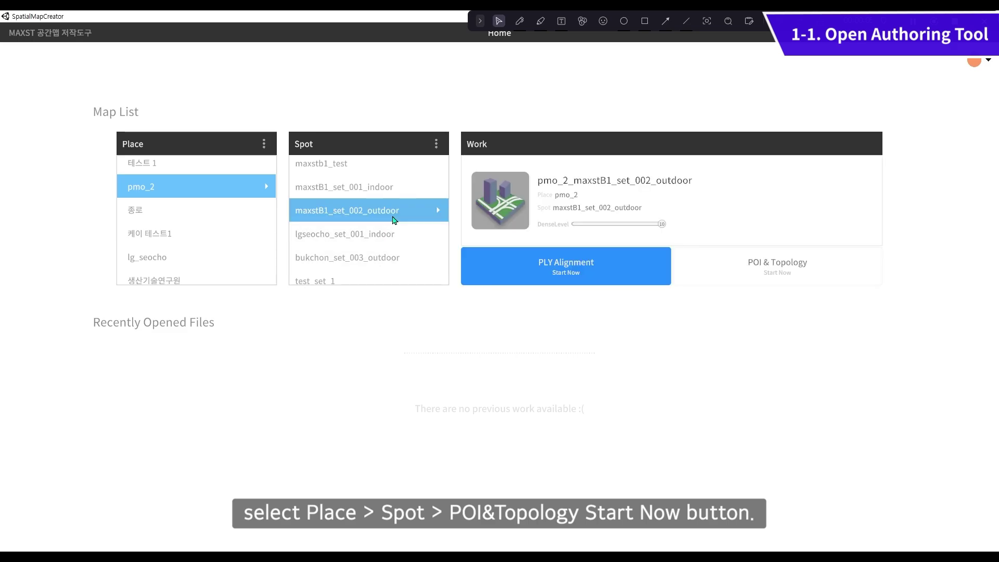
left_click(788, 281)
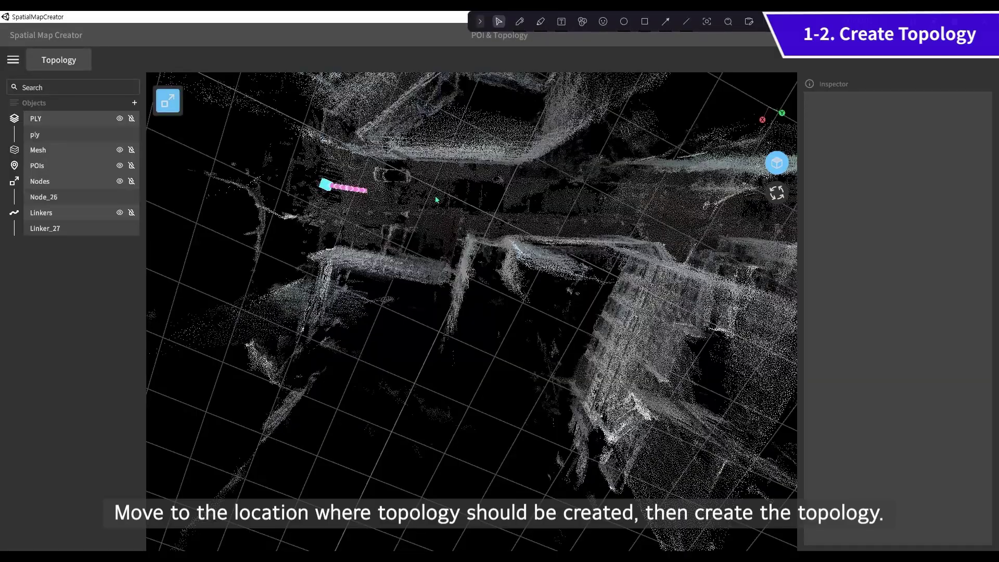
- Draw a chain of topology nodes along the road in the point cloud and branch it down the side street
left_click_drag(437, 199, 685, 209)
middle_click_drag(685, 209, 515, 192)
right_click_drag(541, 313, 504, 319)
middle_click_drag(505, 320, 557, 295)
left_click_drag(499, 175, 488, 444)
- Extend the topology from the junction node along the remaining stretch of road
middle_click_drag(781, 229, 587, 314)
left_click_drag(267, 265, 645, 183)
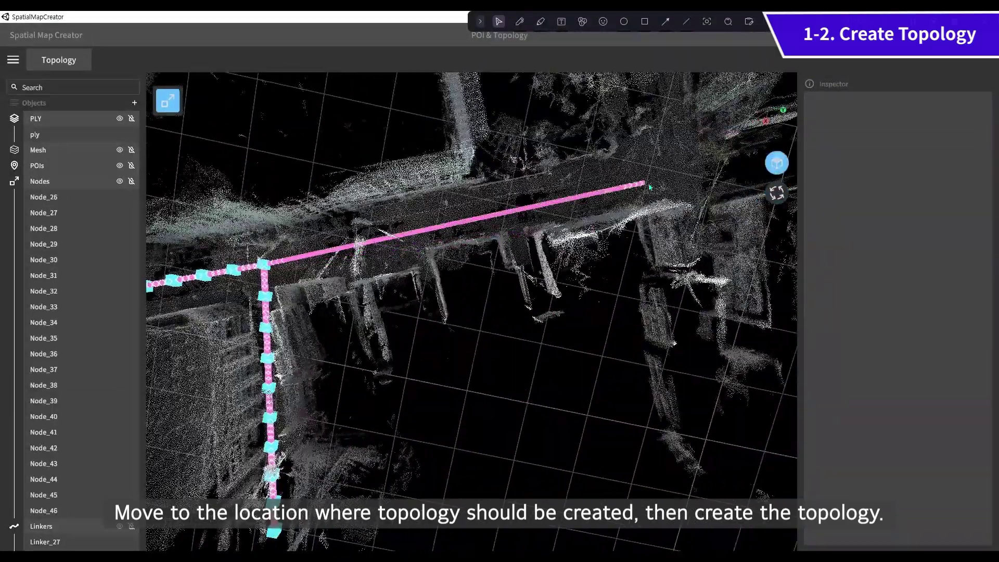
middle_click_drag(506, 379, 426, 413)
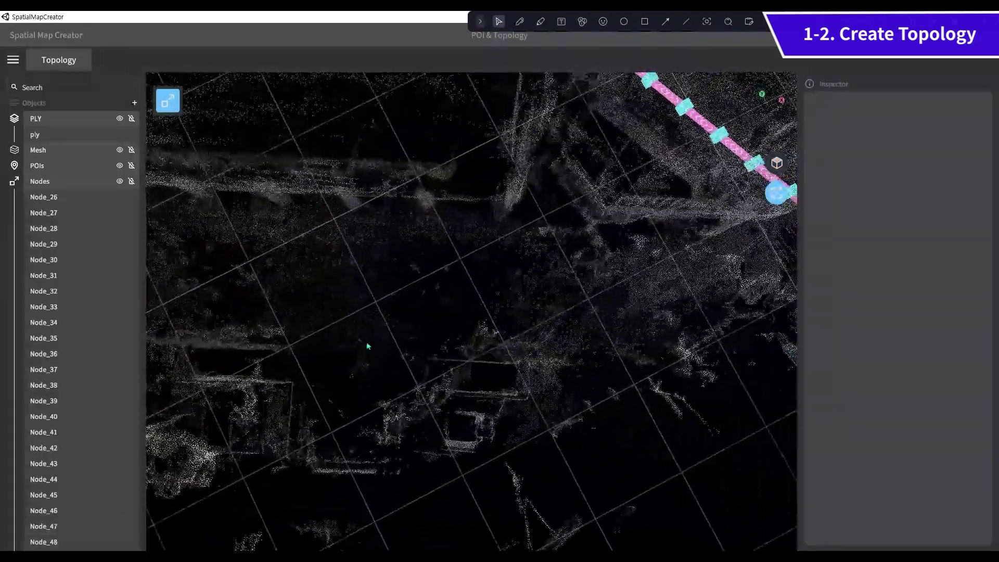
right_click_drag(426, 413, 342, 547)
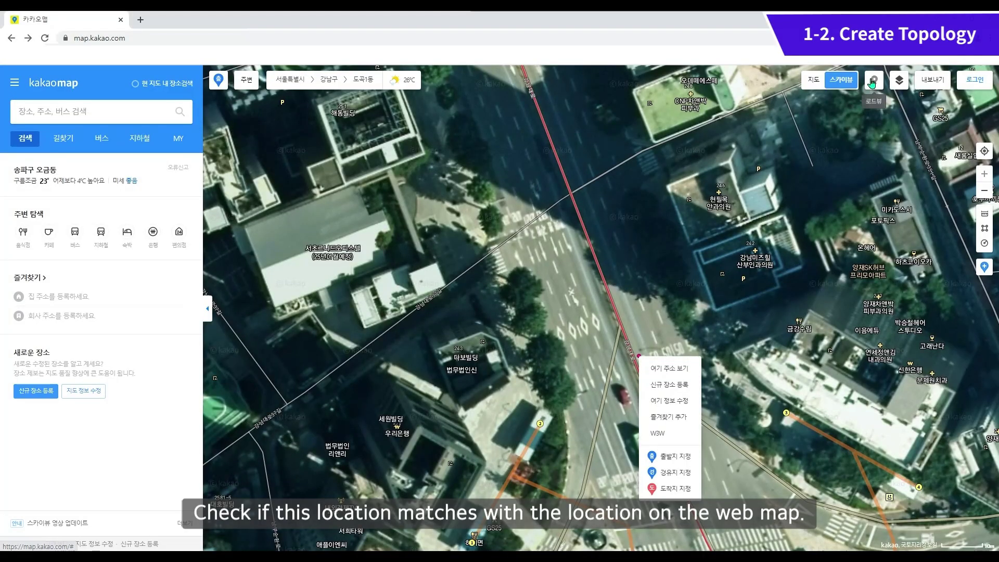
- Switch to KakaoMap and compare the topology's location with the road view (로드뷰) of the street
left_click(662, 458)
left_click(725, 329)
left_click_drag(726, 329, 650, 304)
scroll(651, 304, "up", 3)
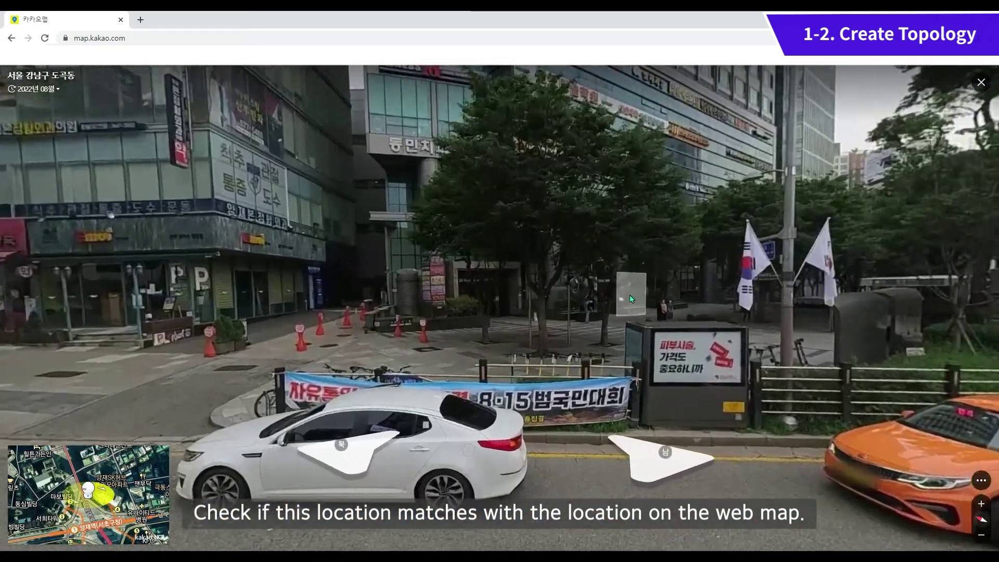
left_click_drag(407, 329, 692, 302)
left_click(268, 324)
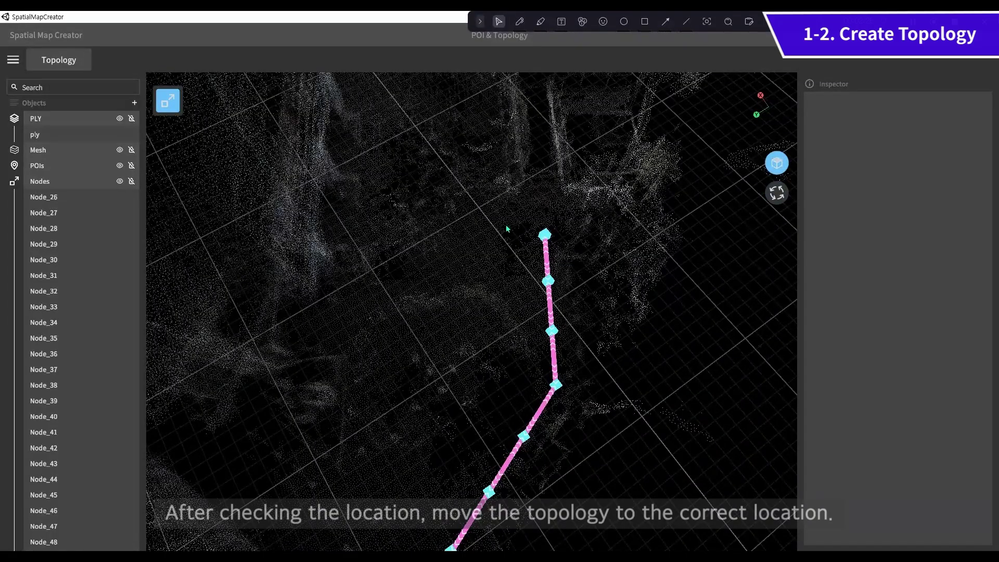
- Delete the three end nodes of the topology chain that stray from the correct road position
left_click(545, 235)
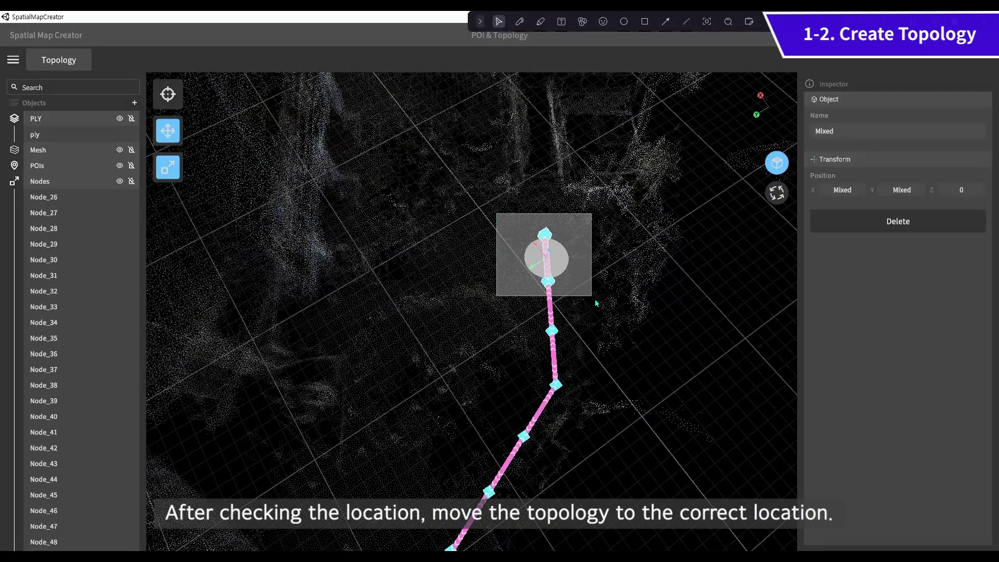
key("Delete")
left_click(552, 331)
key("Delete")
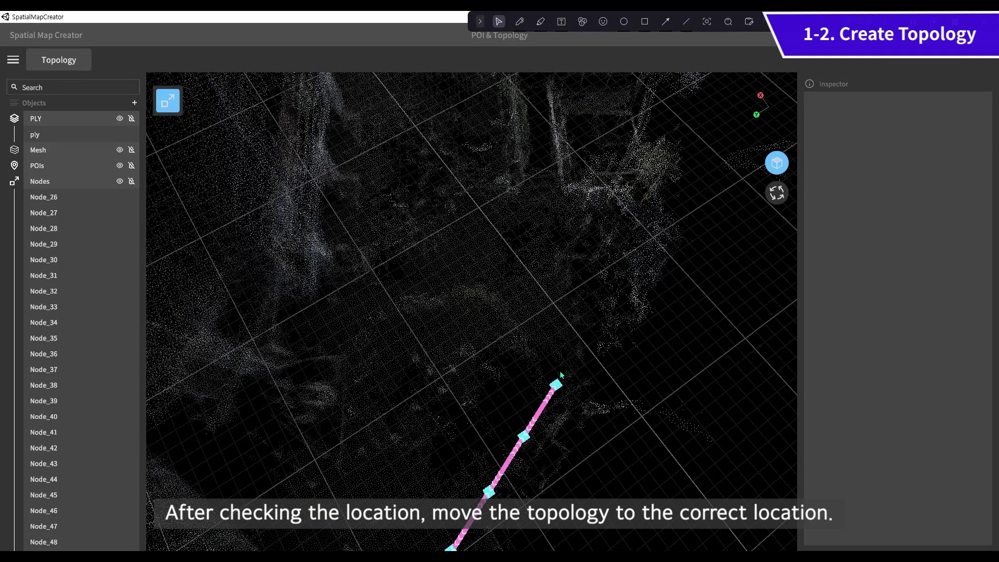
- Connect the isolated upper node to the short cross row of nodes and save the completed topology
left_click(545, 289)
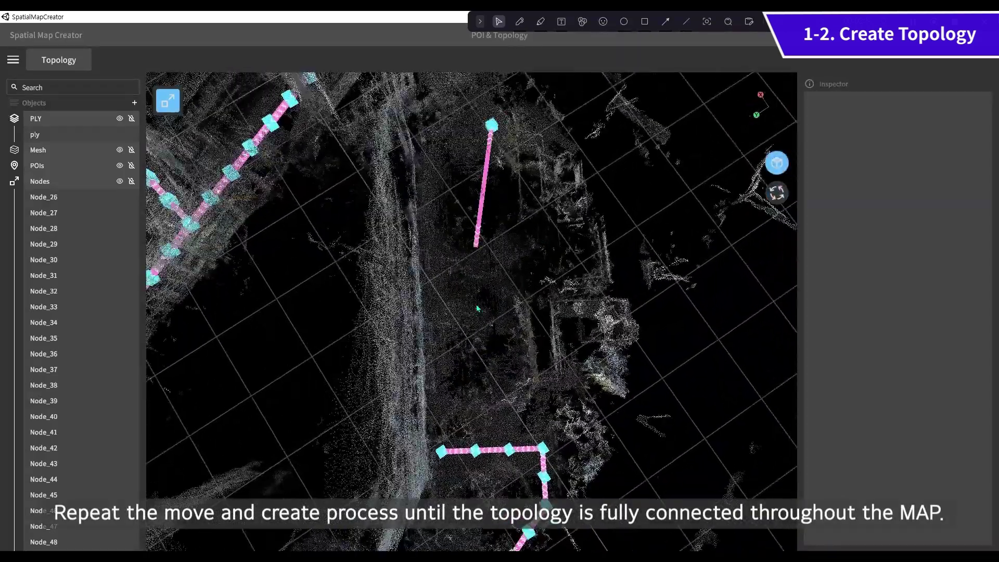
left_click(509, 449)
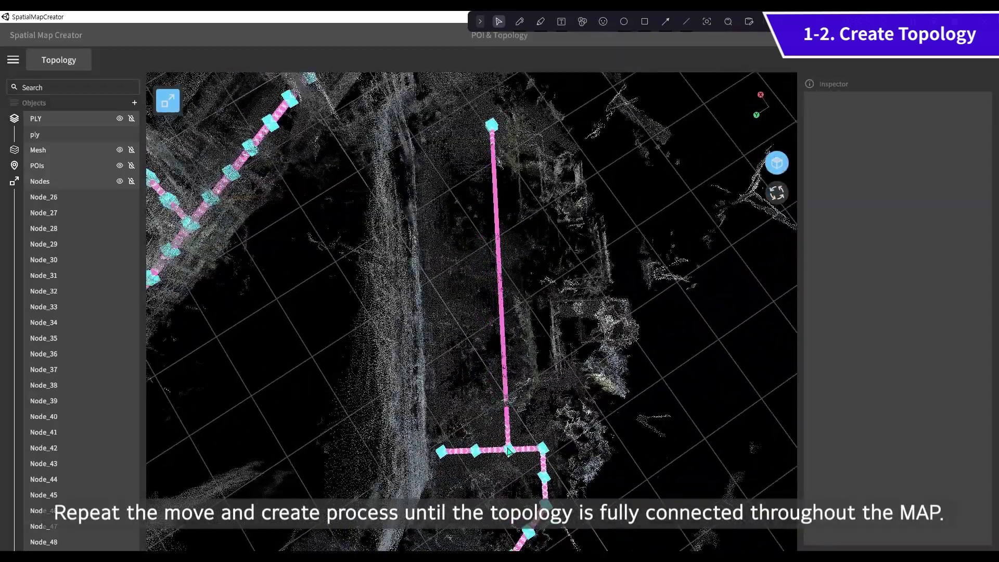
left_click(442, 450)
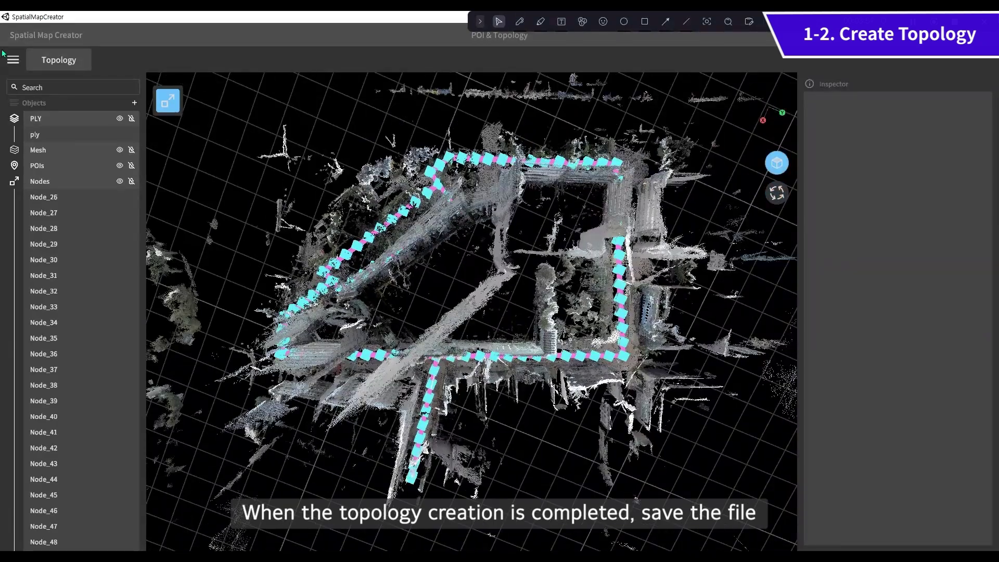
left_click(13, 60)
mouse_move(69, 92)
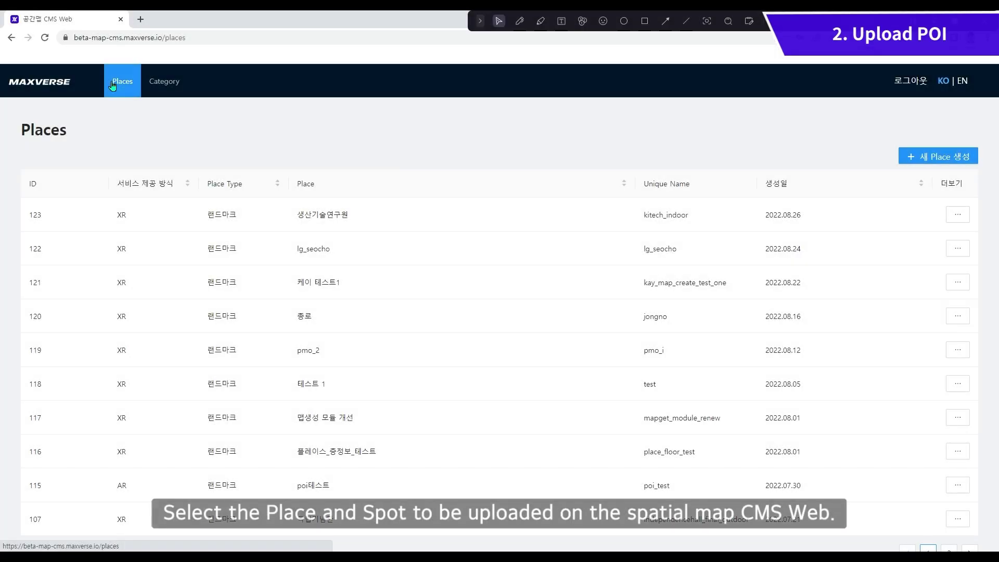
- Switch to the spatial map CMS web and open the POI list of spot maxstB1_set_002_outdoor in place pmo_2
left_click(352, 353)
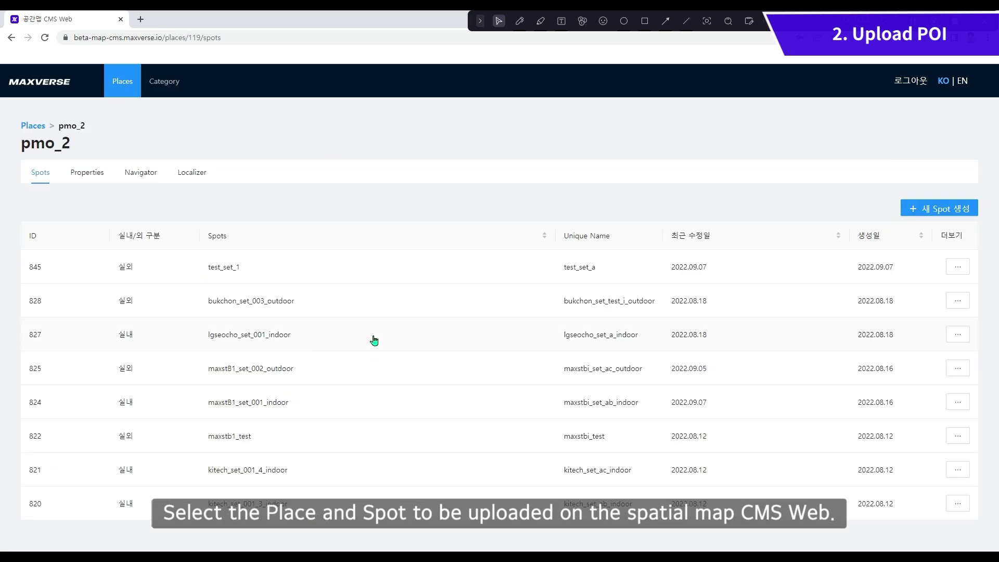
left_click(376, 379)
left_click(154, 176)
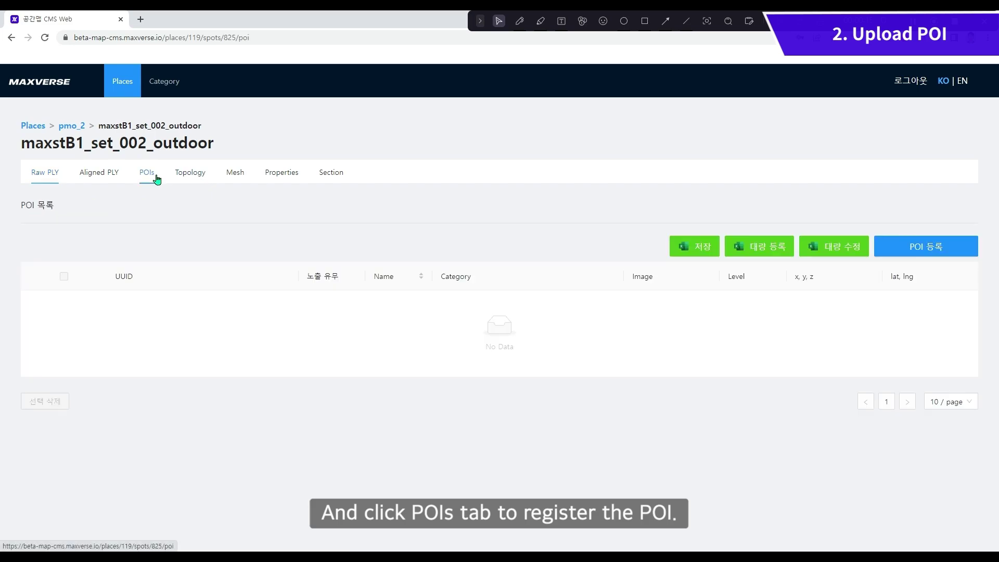
- Register a POI named 테스트 / test with category 시설 > 테스트, level 4 and map location about 37.48527, 127.03502
left_click(931, 247)
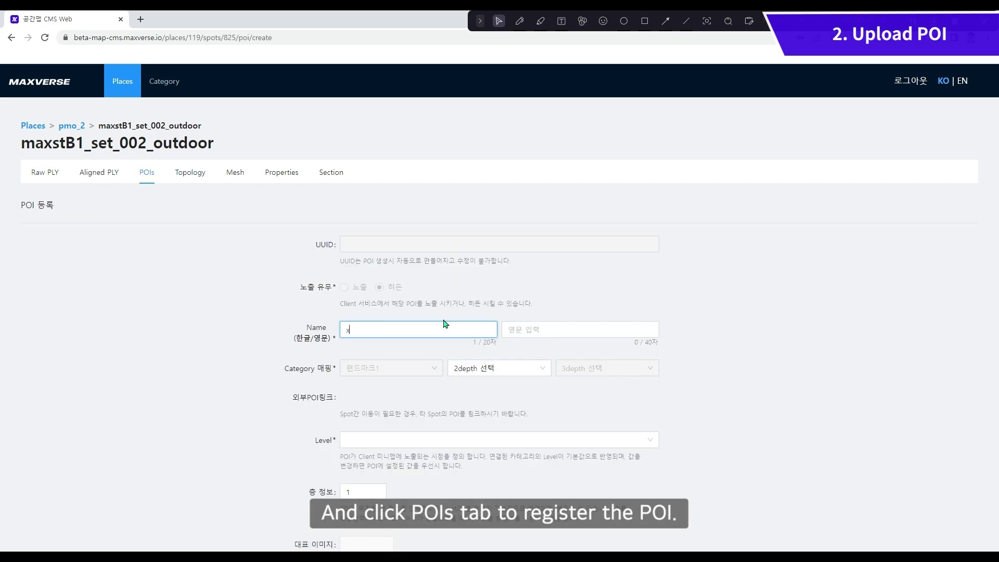
left_click(502, 371)
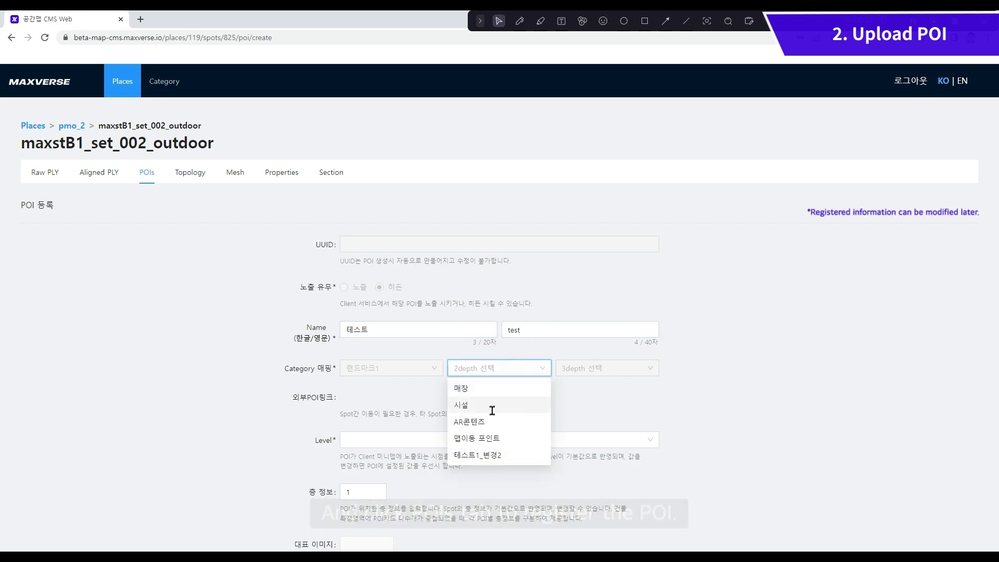
left_click(491, 406)
left_click(604, 368)
left_click(594, 471)
left_click(562, 446)
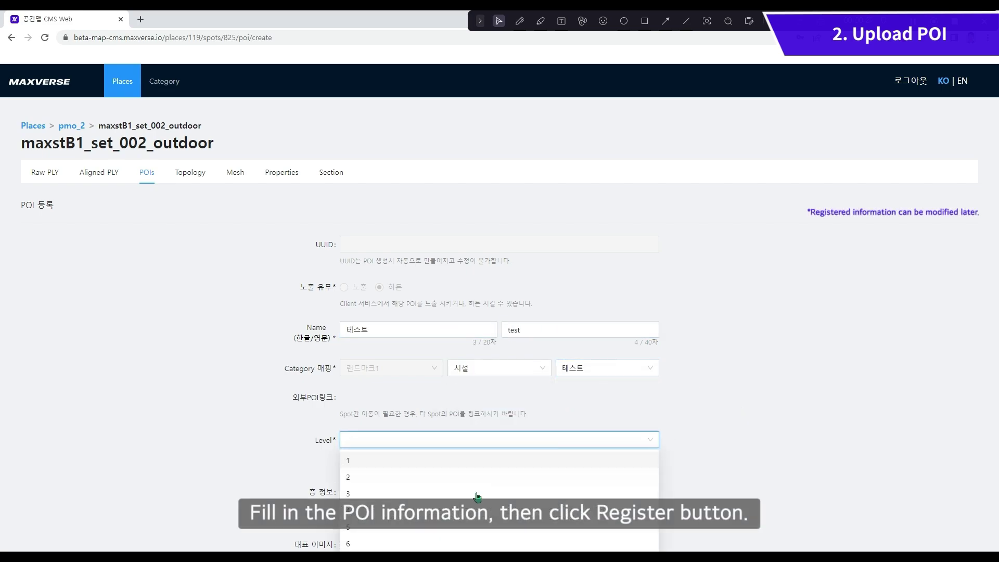
left_click(475, 520)
scroll(720, 429, "down", 6)
scroll(674, 237, "down", 4)
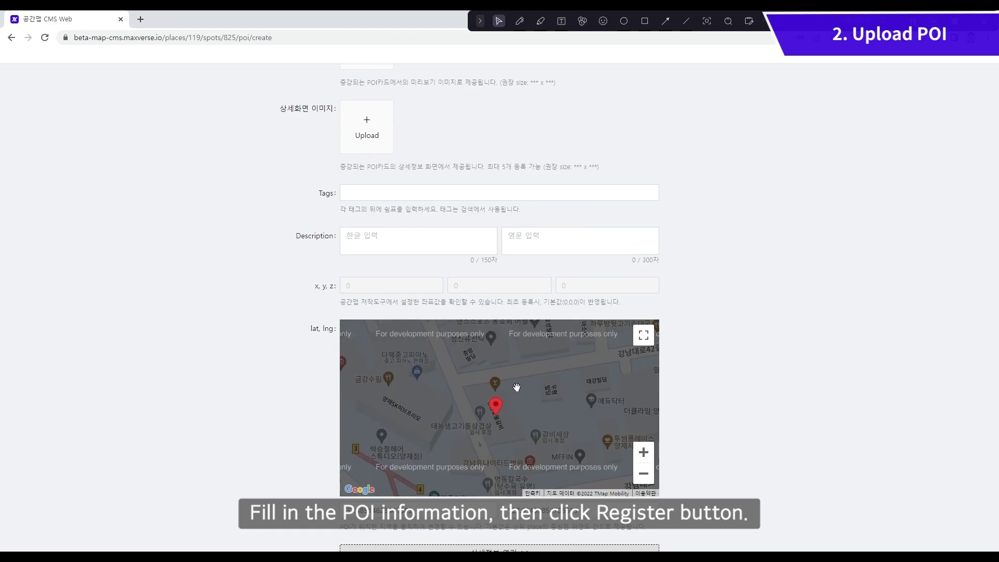
scroll(692, 405, "down", 2)
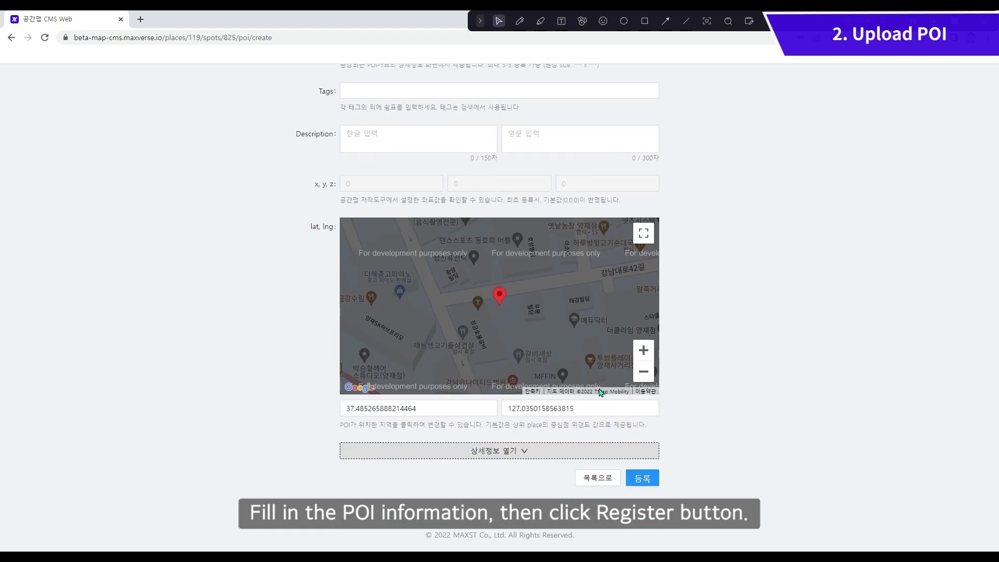
left_click(641, 479)
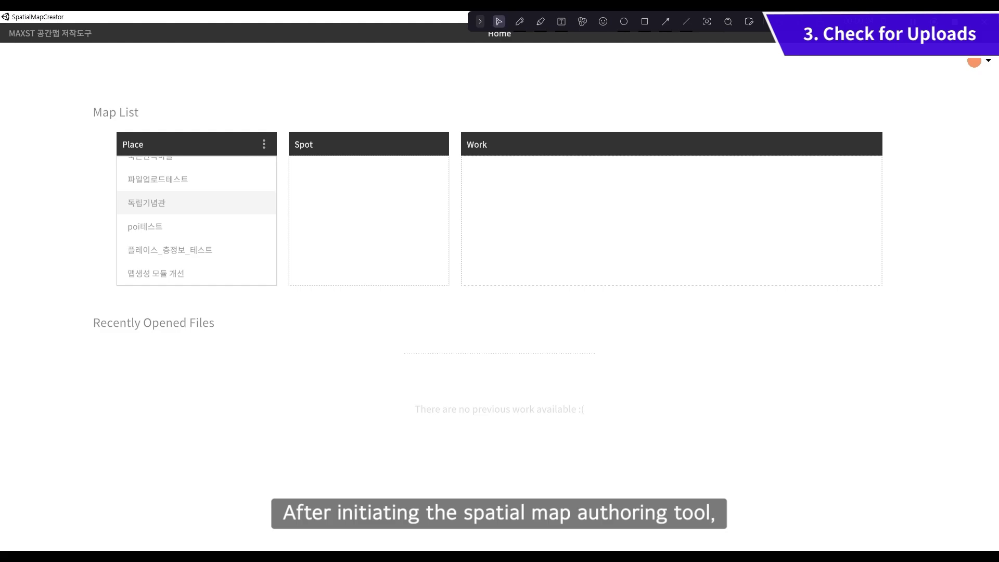
- Switch to Spatial Map Creator and select the place pmo_2 and its spot in the Map List
scroll(197, 220, "down", 4)
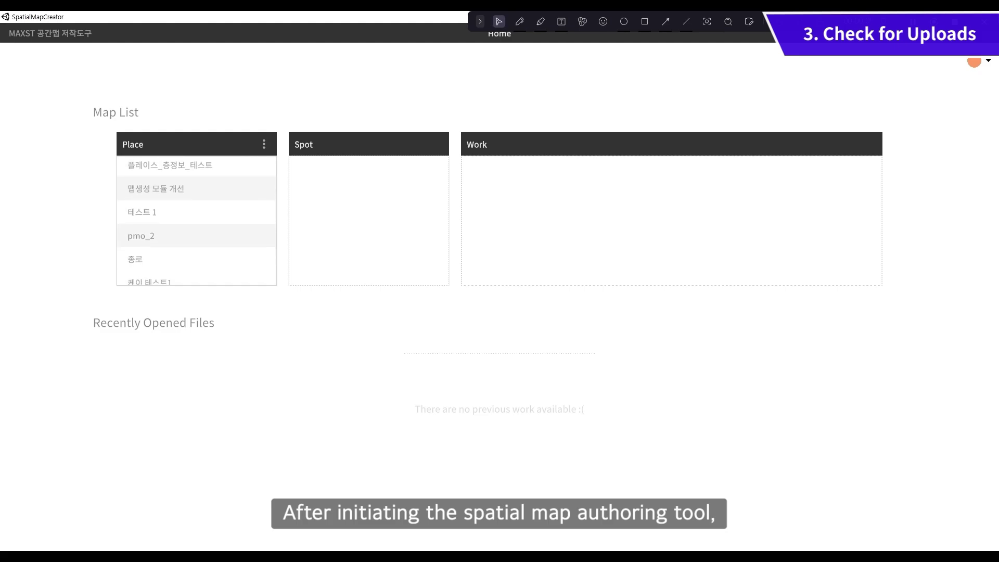
left_click(196, 235)
left_click(368, 262)
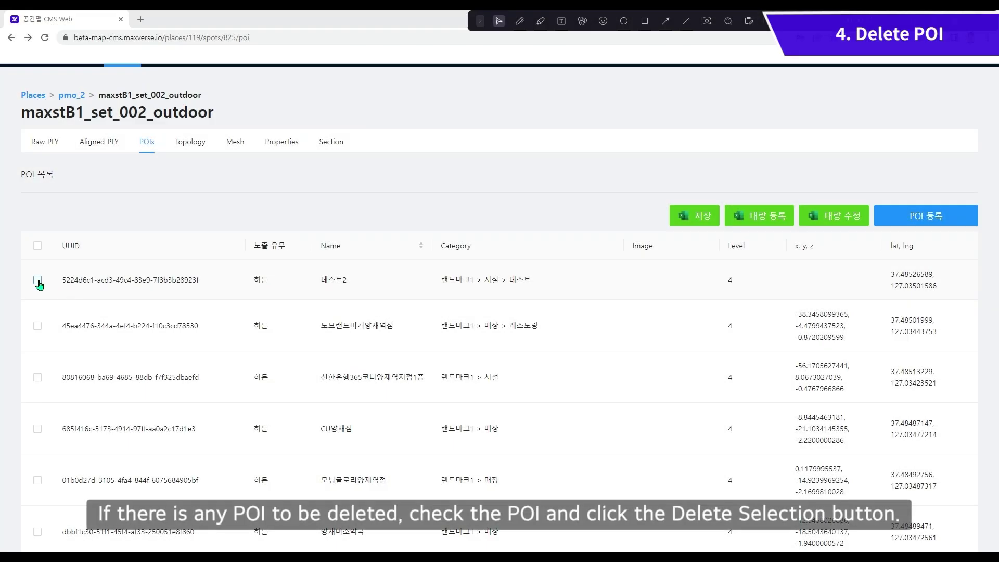
- Switch to the spatial map CMS web and delete the POI 테스트2 from the spot's POI list
left_click(38, 281)
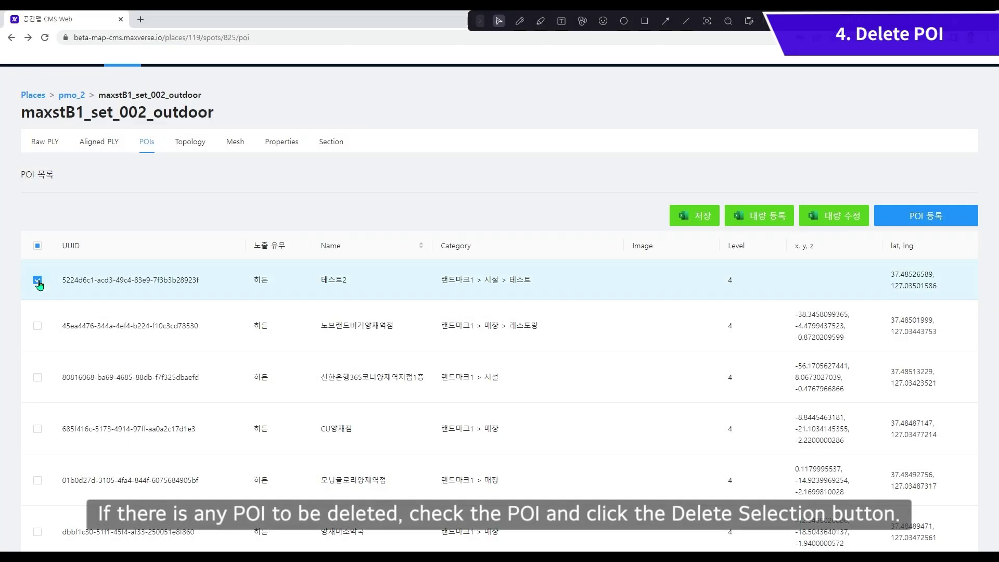
scroll(54, 317, "down", 6)
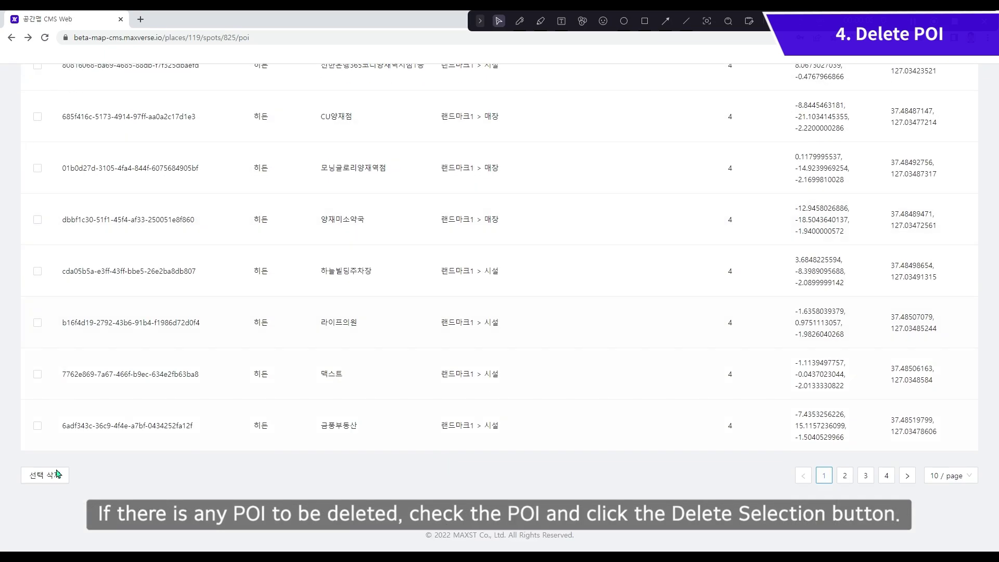
left_click(45, 476)
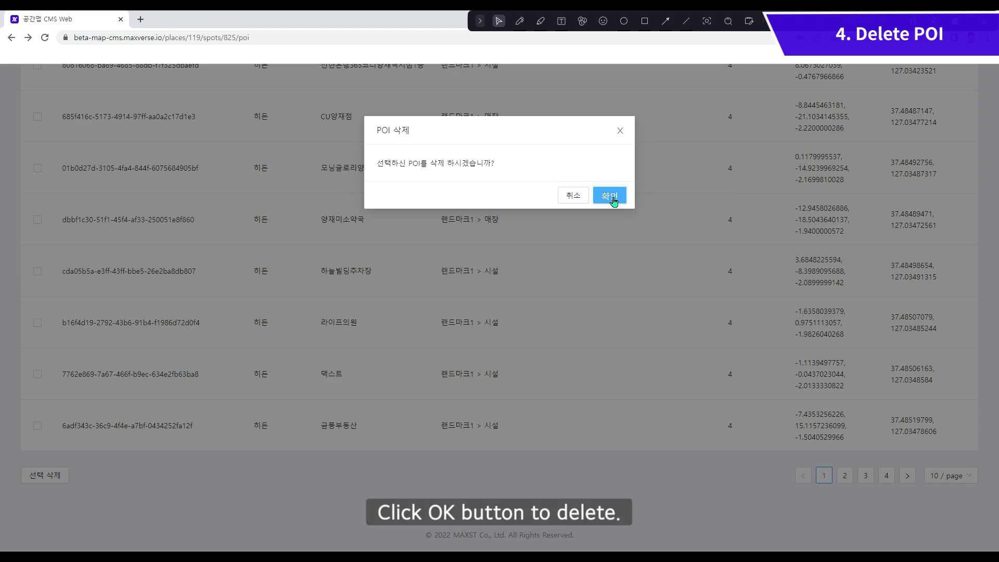
left_click(612, 195)
scroll(492, 200, "up", 4)
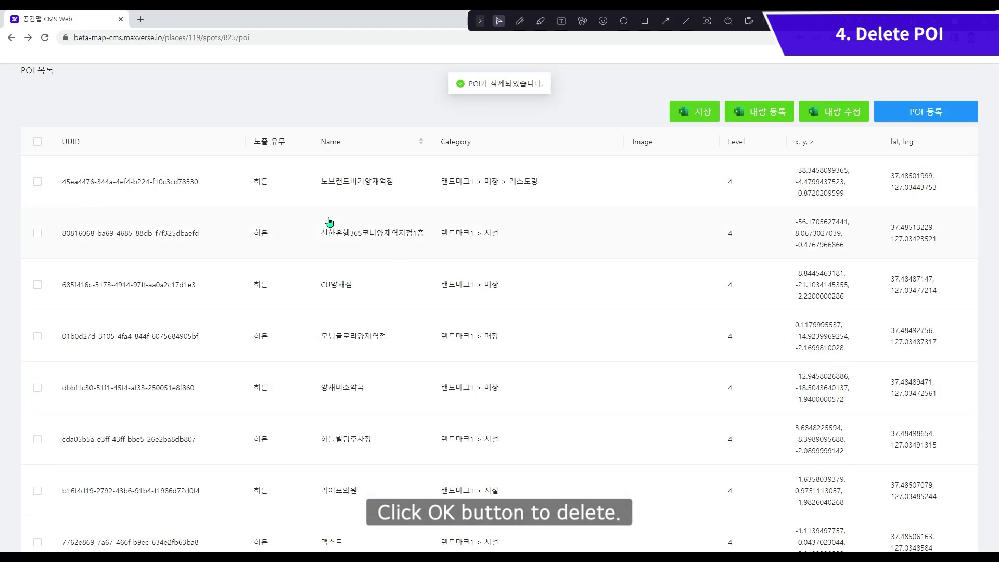
scroll(329, 223, "up", 2)
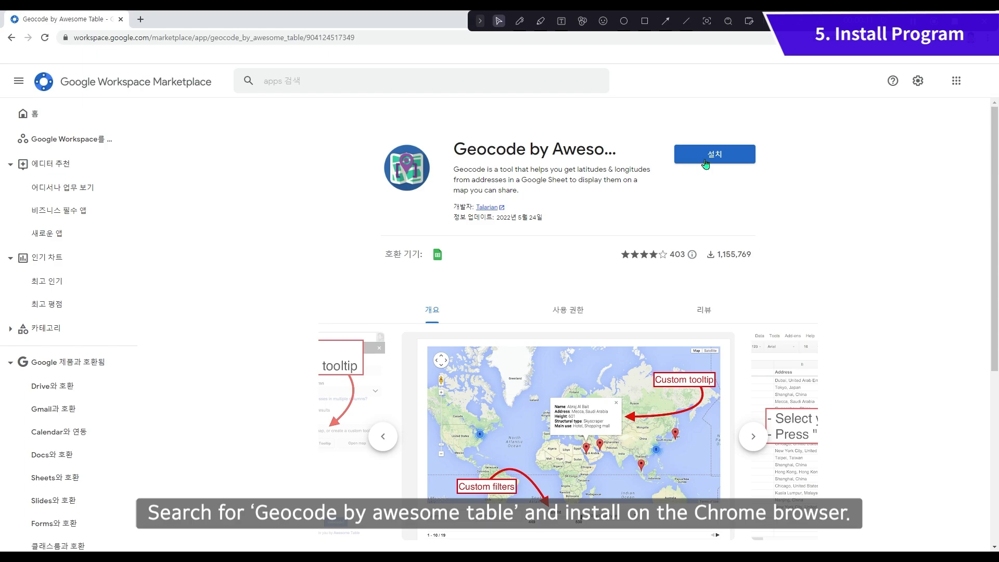
- Switch to Google Workspace Marketplace and start installing Geocode by Awesome Table, continuing to its permission request
left_click(706, 164)
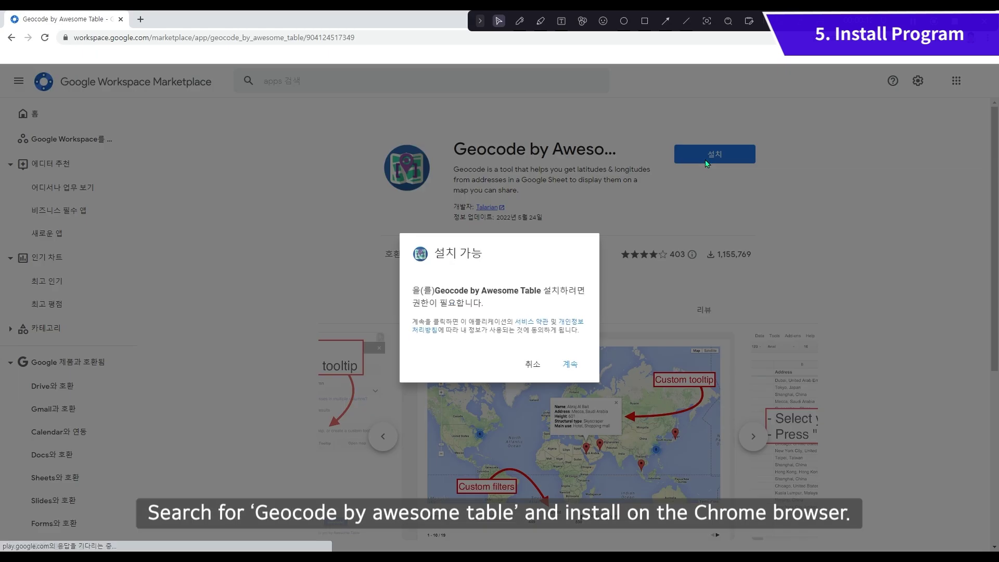
left_click(571, 366)
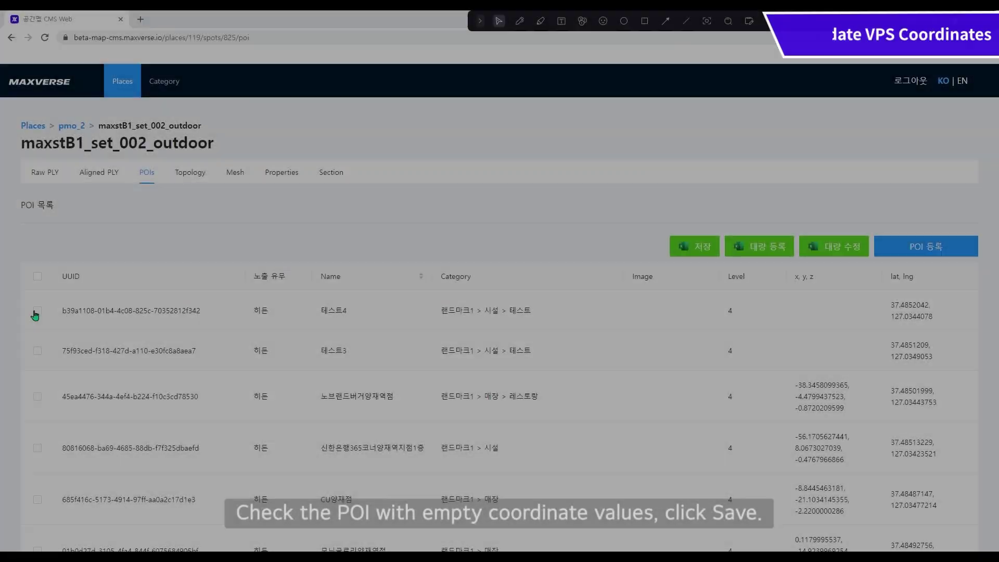
- Switch to the CMS, export the POIs 테스트4 and 테스트3 without coordinates to Excel, and open POI_LIST_825
left_click(36, 311)
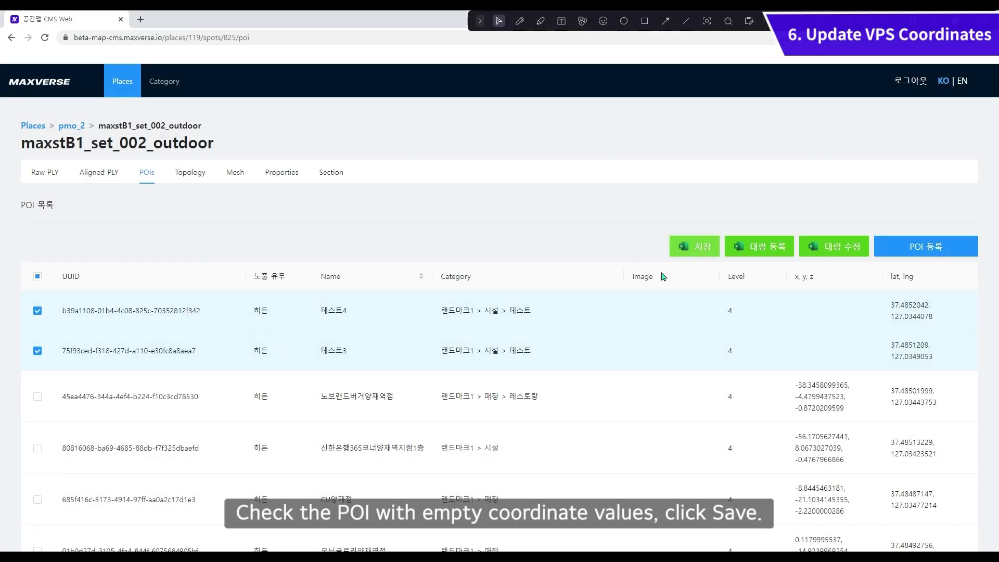
left_click(52, 537)
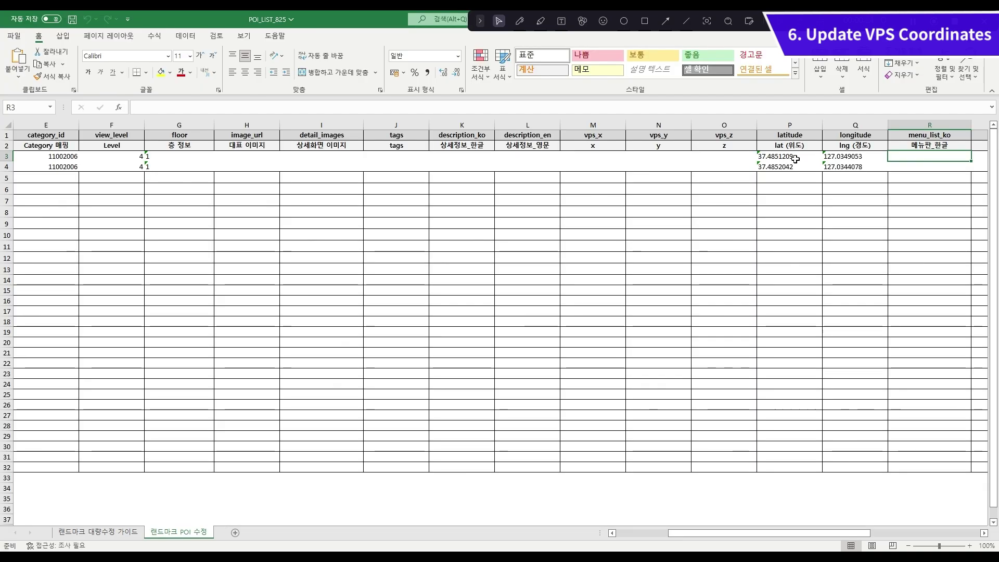
- Join latitude and longitude in cell R3 with the formula =P3&","&Q3 and fill it down to R4
type("=")
left_click(791, 157)
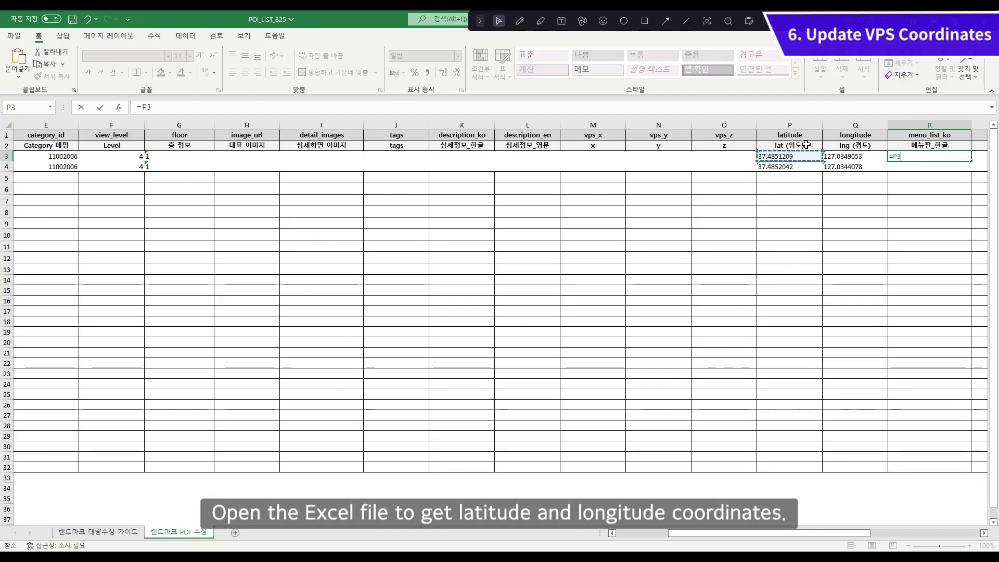
type("&\",\"&")
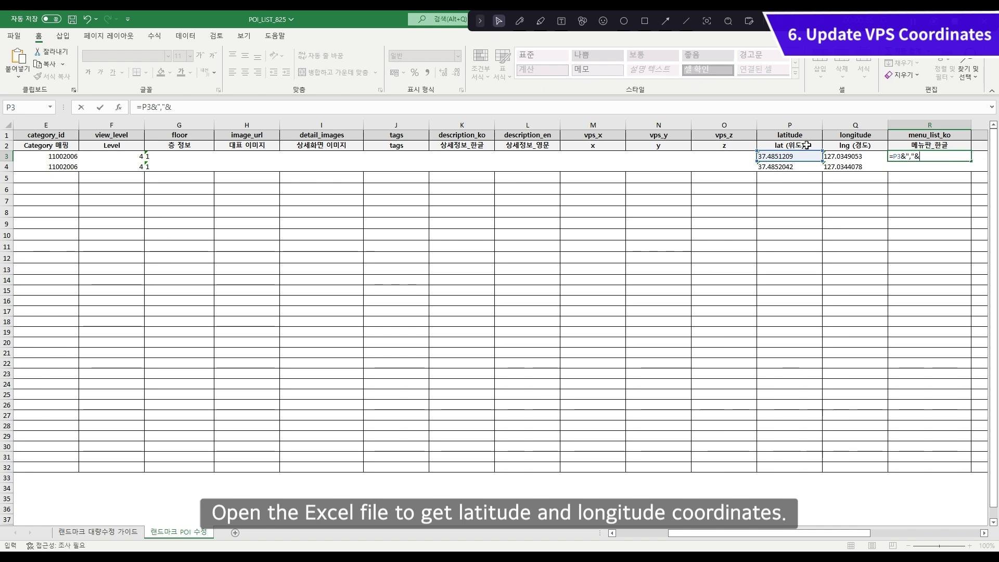
left_click(850, 156)
key("Return")
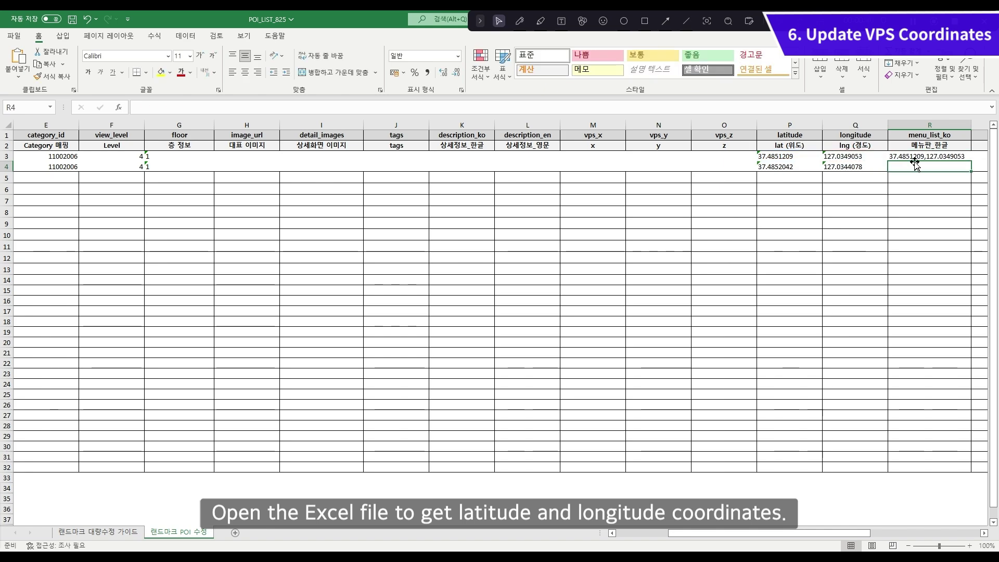
double_click(971, 161)
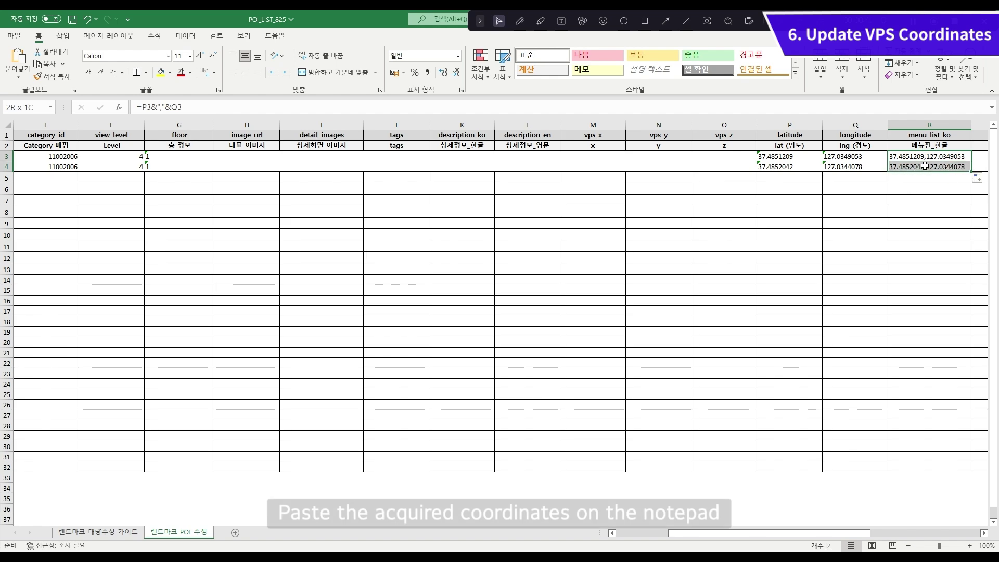
- Copy the joined coordinates into Notepad2, remove the trailing empty line, and save them as gps.txt in the coordConverter folder
key("ctrl+c")
key("alt+Tab")
key("ctrl+v")
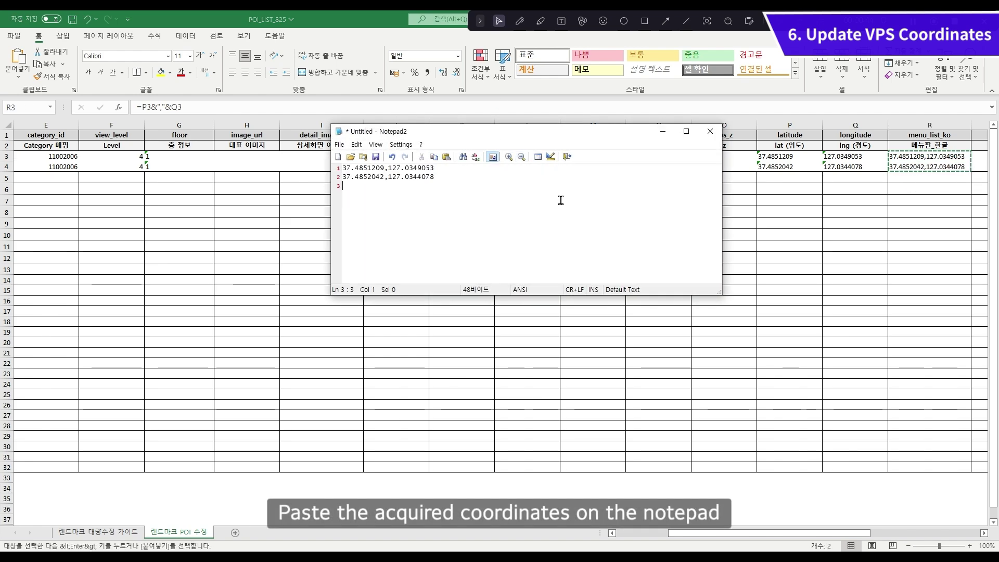
key("BackSpace")
key("ctrl+a")
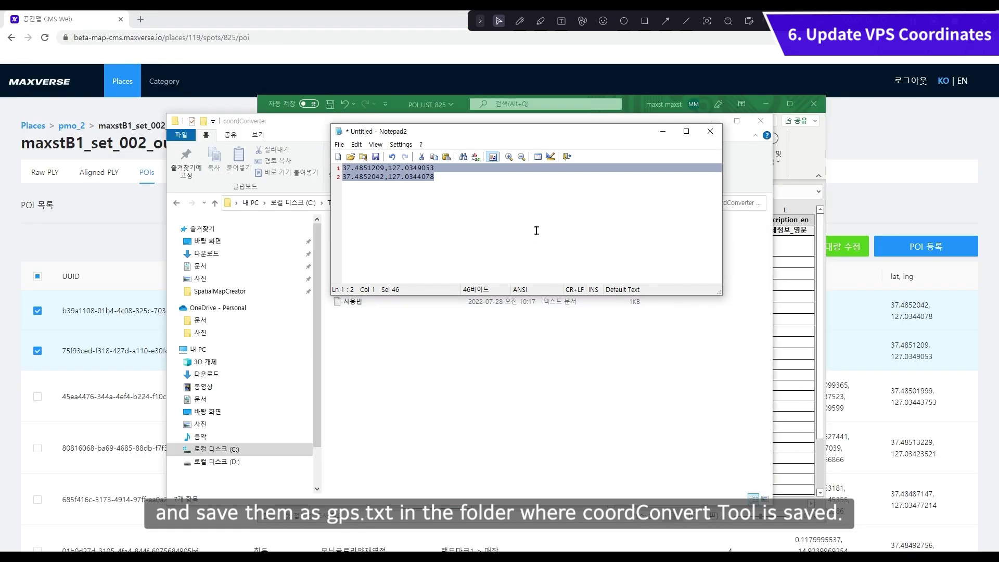
left_click(536, 231)
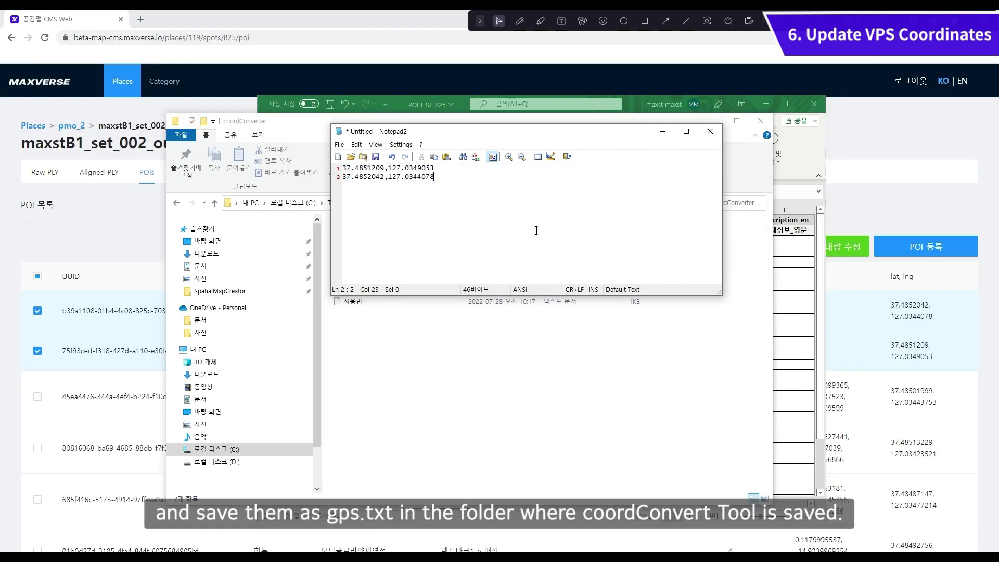
key("ctrl+s")
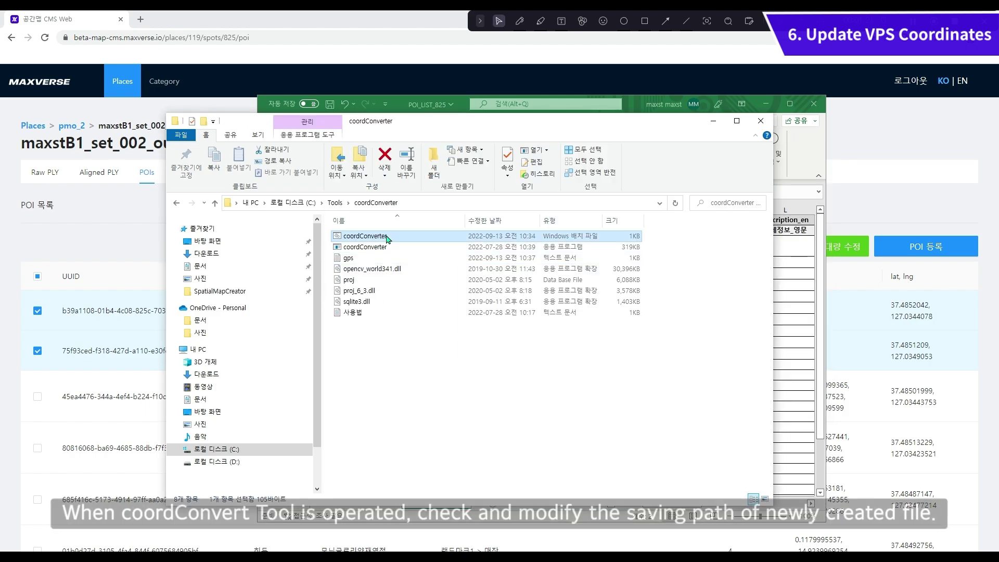
- Open the coordConverter batch file for editing, check its source and output paths, and close it
right_click(388, 237)
left_click(416, 258)
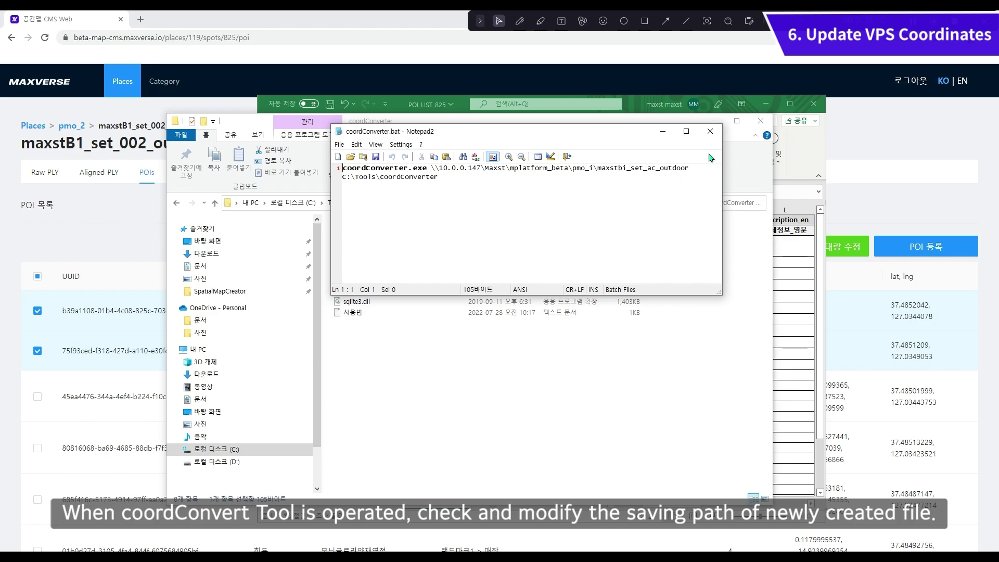
left_click(718, 137)
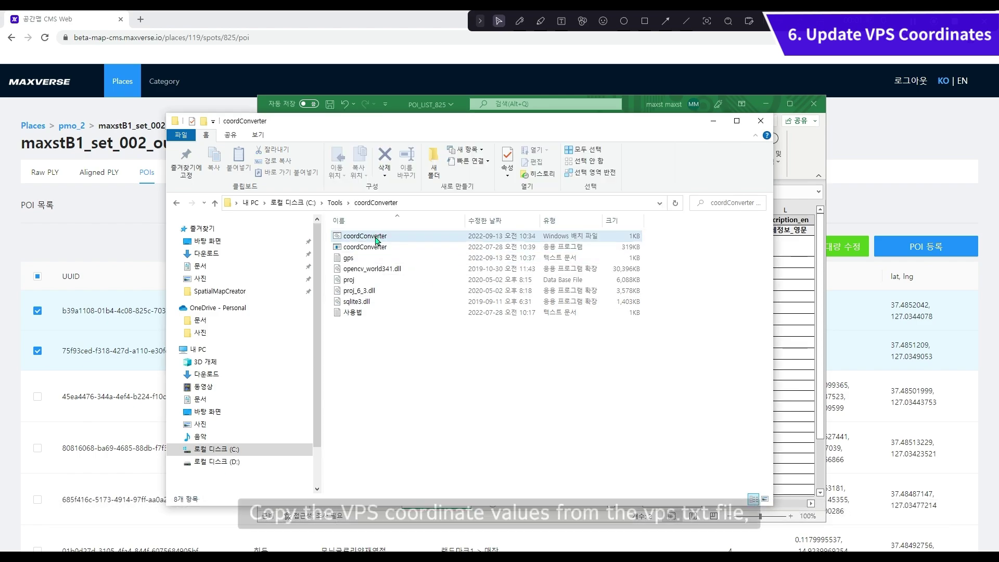
- Run the coordConverter batch file and copy the generated VPS coordinates from vps.txt into the POI_LIST_825 workbook
left_click(376, 237)
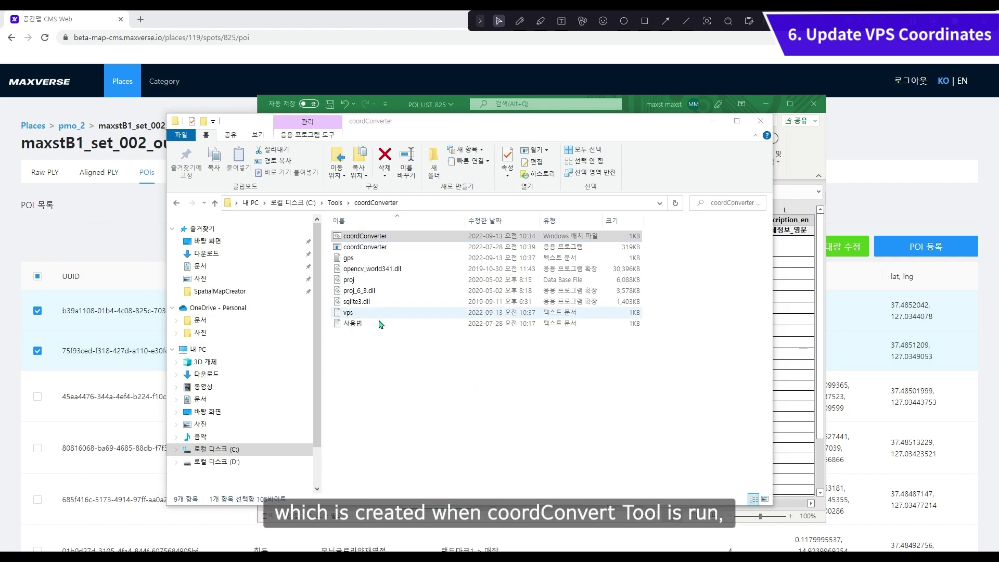
double_click(392, 313)
left_click_drag(432, 186, 341, 166)
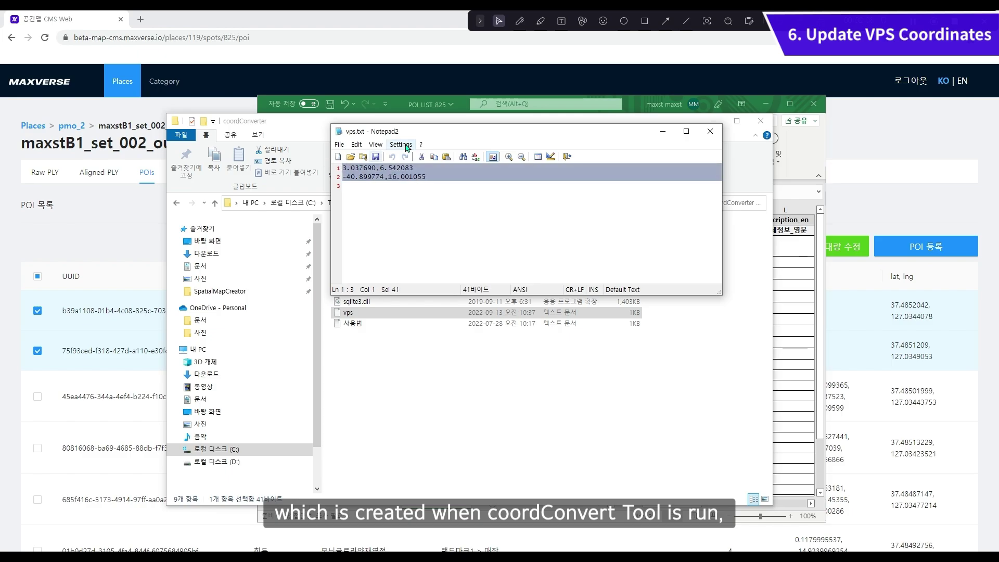
key("ctrl+c")
left_click(401, 111)
key("ctrl+v")
left_click(640, 308)
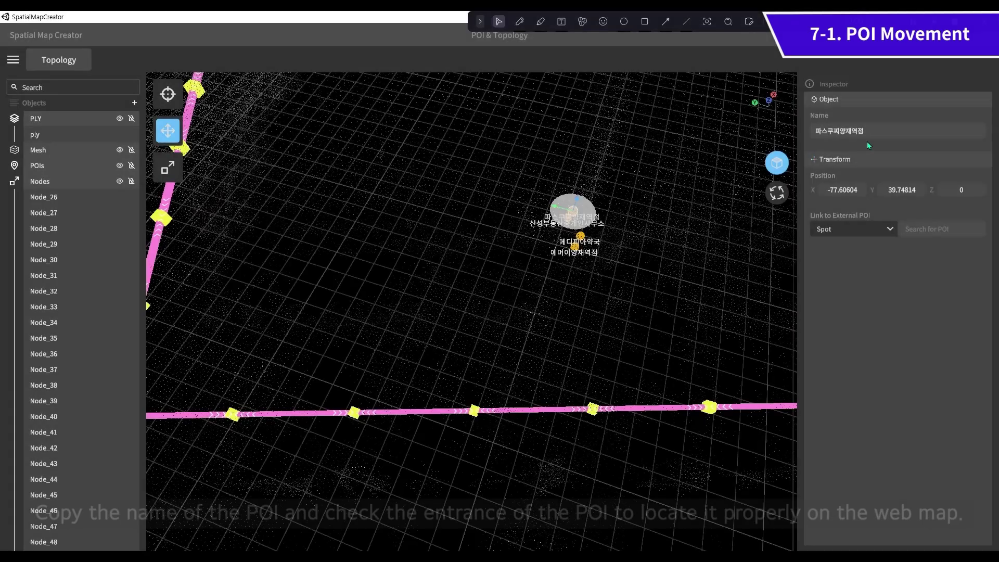
- Copy the name of the POI 파스쿠찌양재역점 from Spatial Map Creator and look up its entrance on Naver Map
double_click(877, 133)
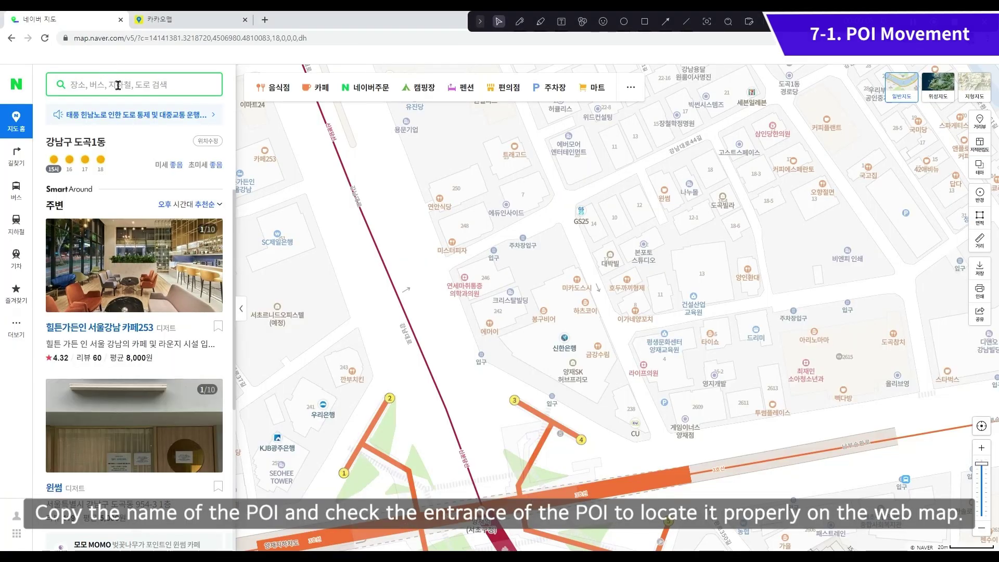
left_click(119, 85)
key("ctrl+v")
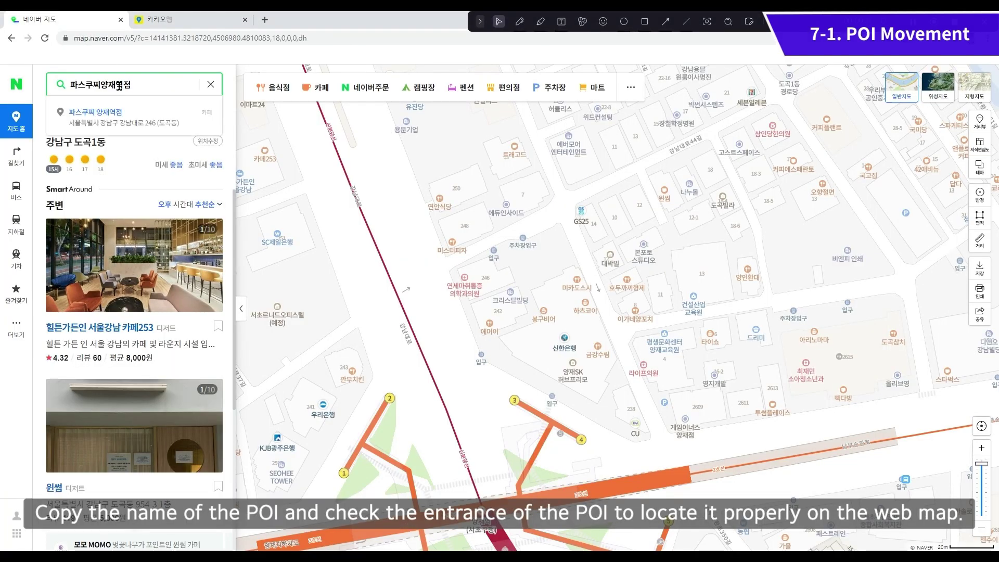
key("Return")
left_click(103, 171)
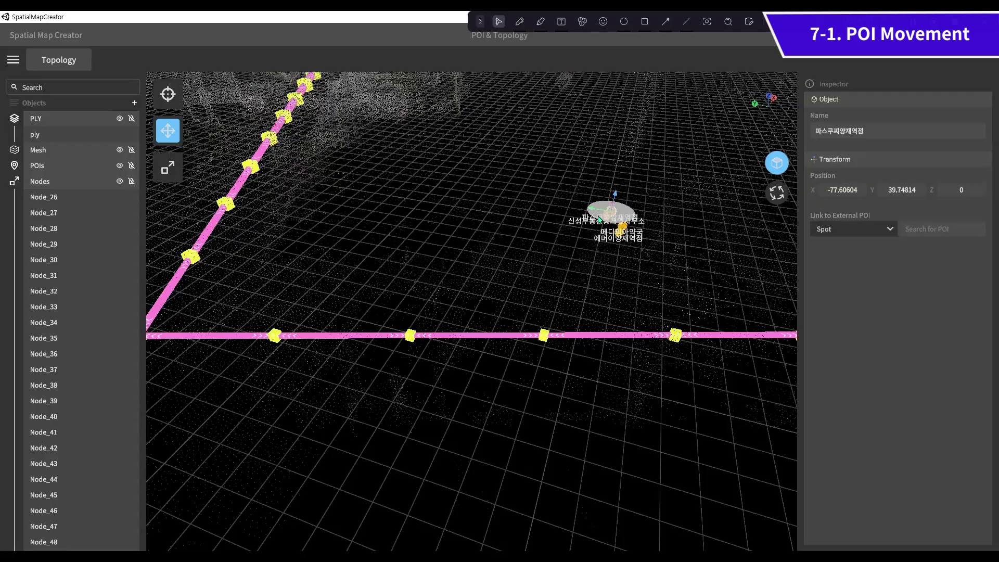
- In Spatial Map Creator, move the POI 파스쿠찌양재역점 toward the topology line, to about X -85, Y 42
left_click_drag(584, 220, 521, 279)
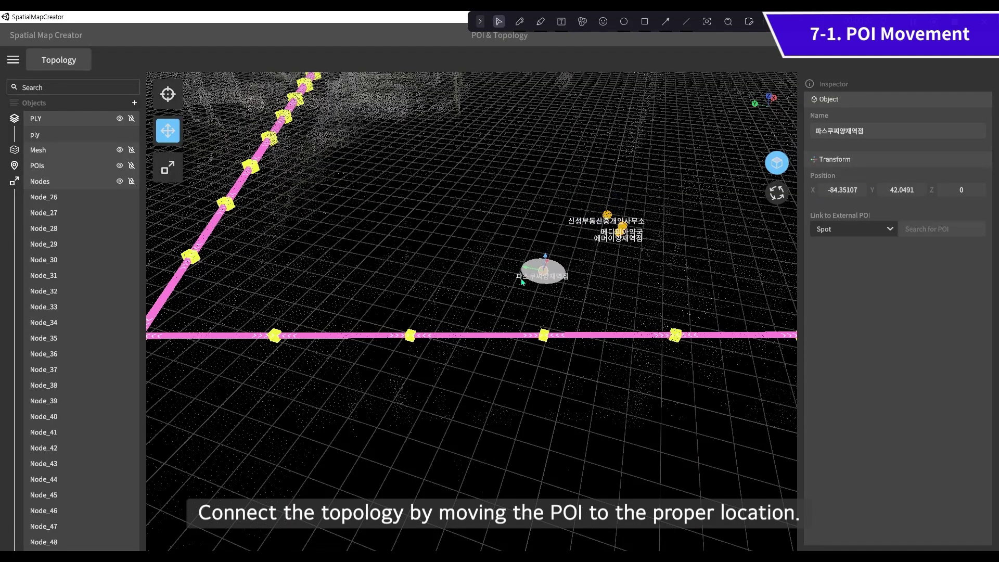
left_click(365, 242)
scroll(366, 241, "down", 1)
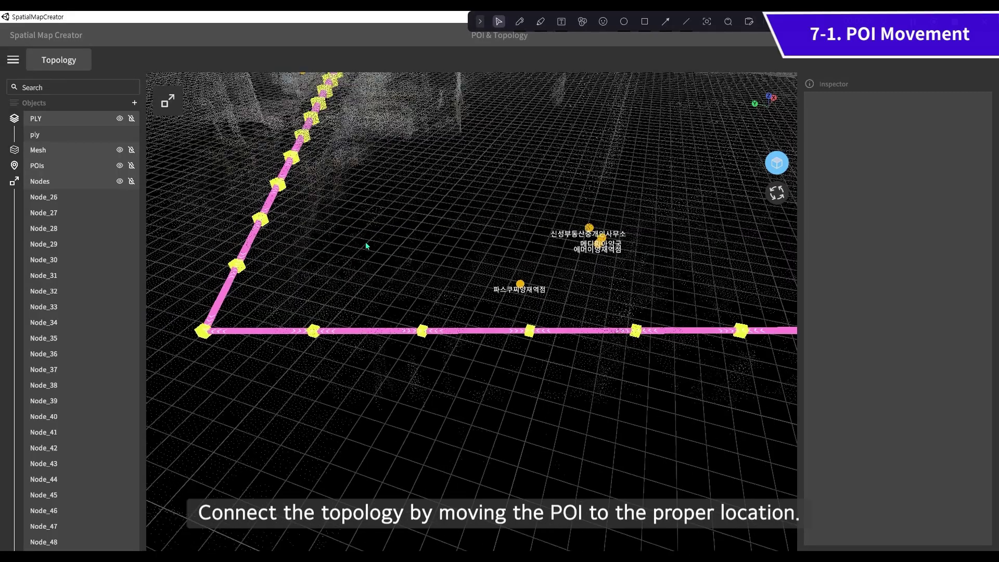
right_click_drag(365, 241, 423, 339)
scroll(487, 210, "down", 2)
scroll(486, 210, "up", 3)
right_click_drag(486, 209, 516, 227)
mouse_move(517, 227)
middle_mouse_down()
mouse_move(451, 216)
mouse_move(508, 241)
middle_mouse_up()
scroll(420, 234, "down", 1)
scroll(417, 235, "down", 3)
right_click_drag(509, 241, 502, 258)
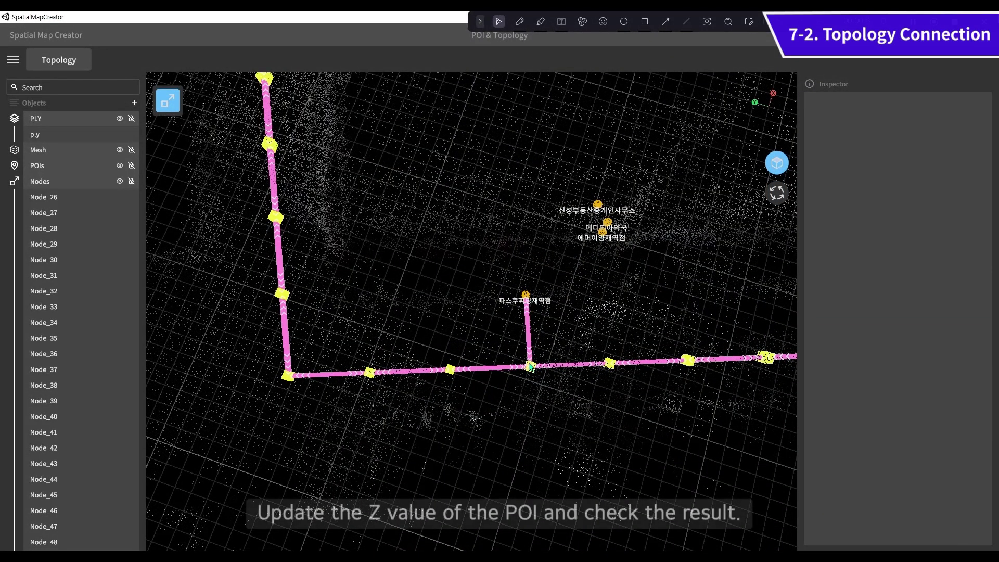
- Copy the Z value of the connected node Node_125 to the POI 파스쿠찌양재역점, setting its Z to 0.7857143
left_click(527, 367)
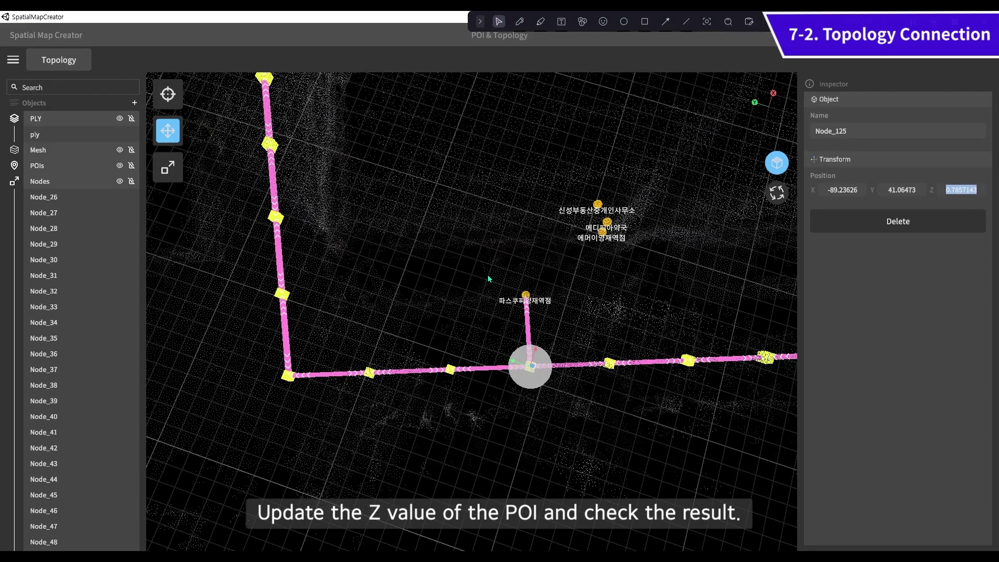
left_click(526, 295)
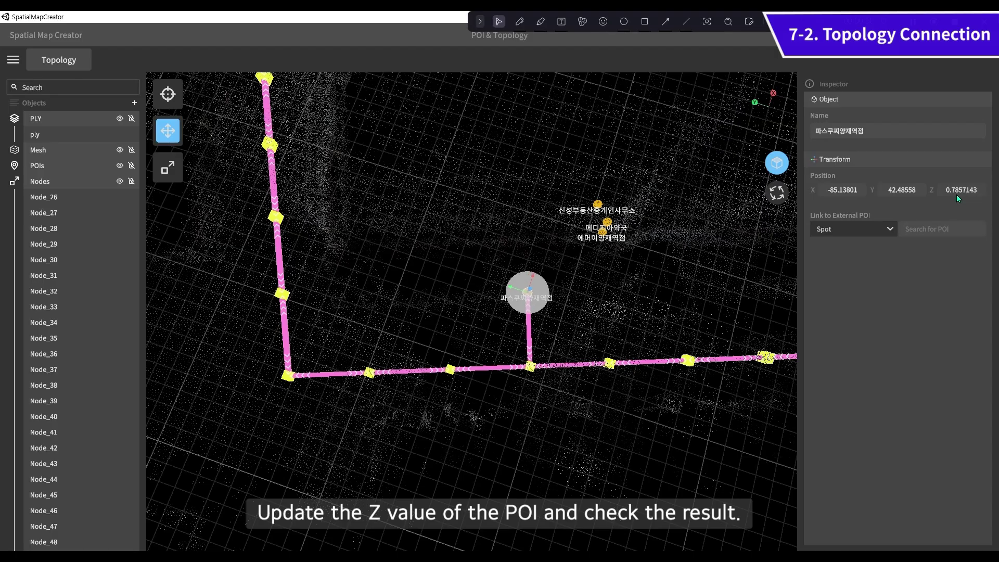
left_click(469, 239)
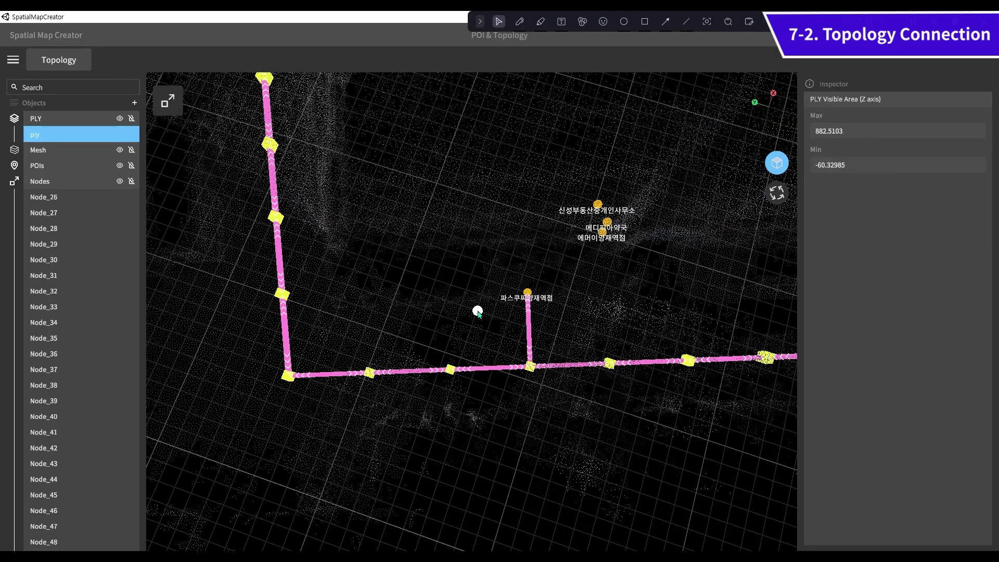
- Examine the whole spatial map to check that the topology is connected and the POI heights match the nodes
scroll(478, 327, "down", 1)
right_click_drag(548, 429, 603, 337)
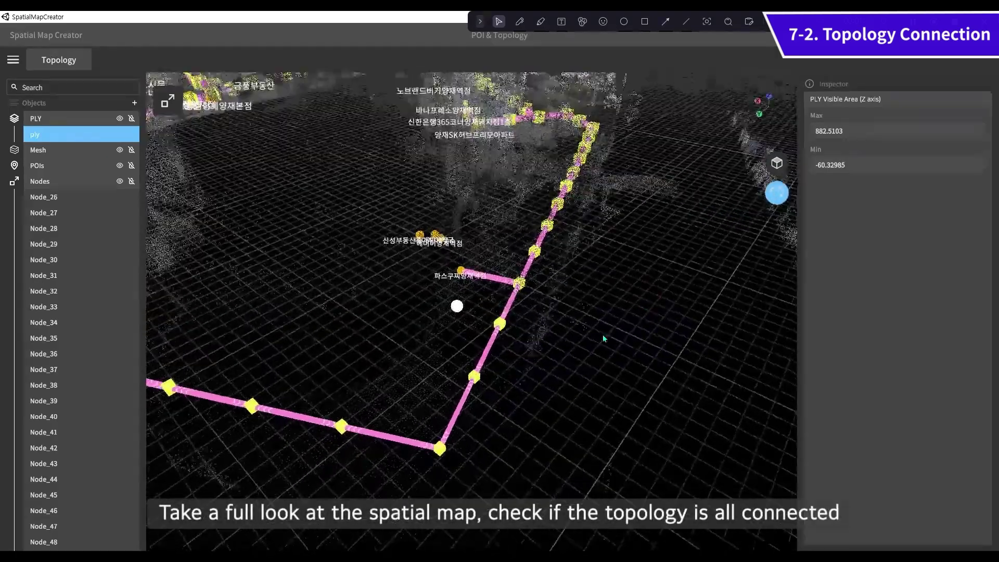
middle_click_drag(603, 339, 598, 291)
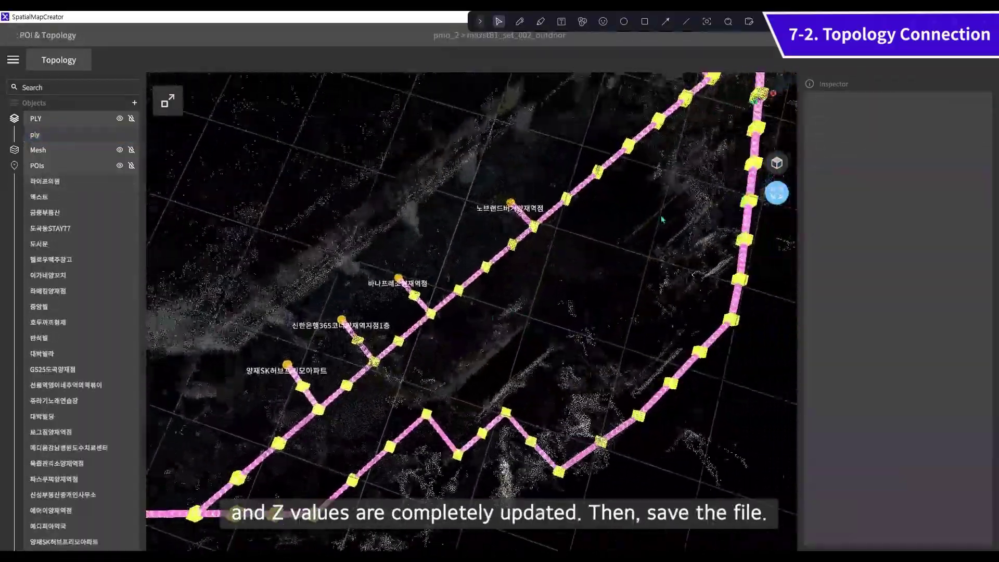
middle_click_drag(662, 219, 536, 292)
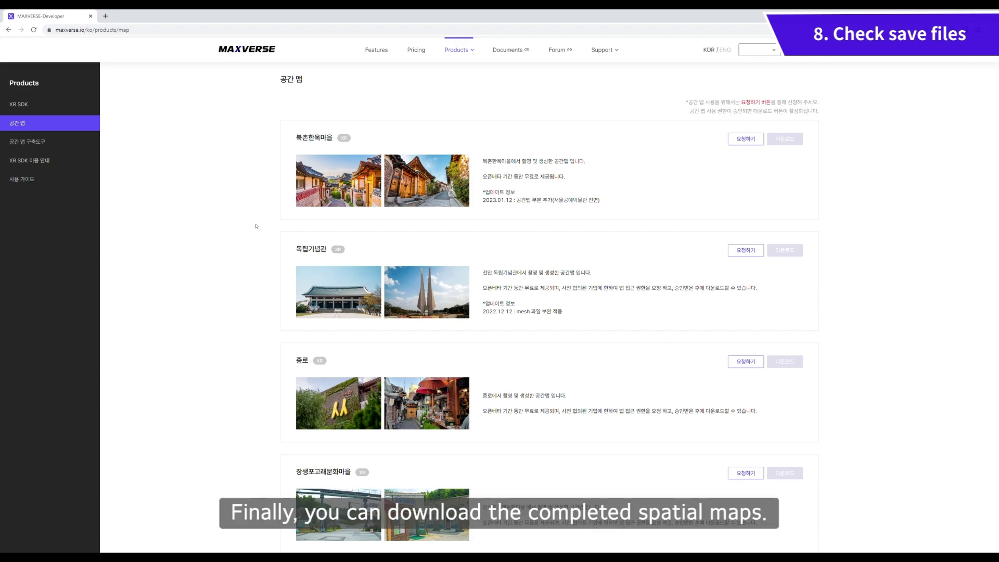
- Switch to the MAXVERSE website and look through the spatial maps offered for download
scroll(256, 226, "down", 3)
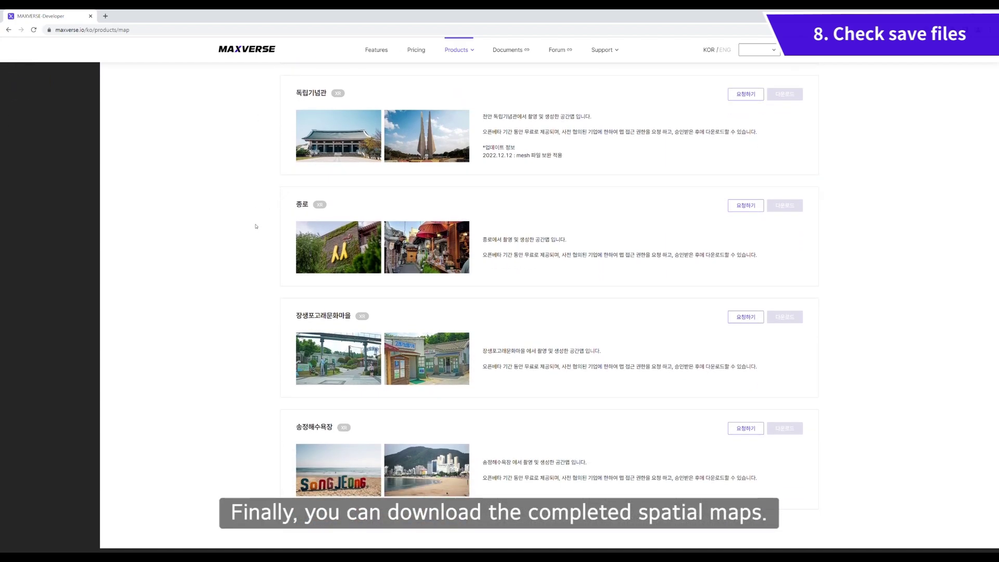
scroll(256, 226, "up", 3)
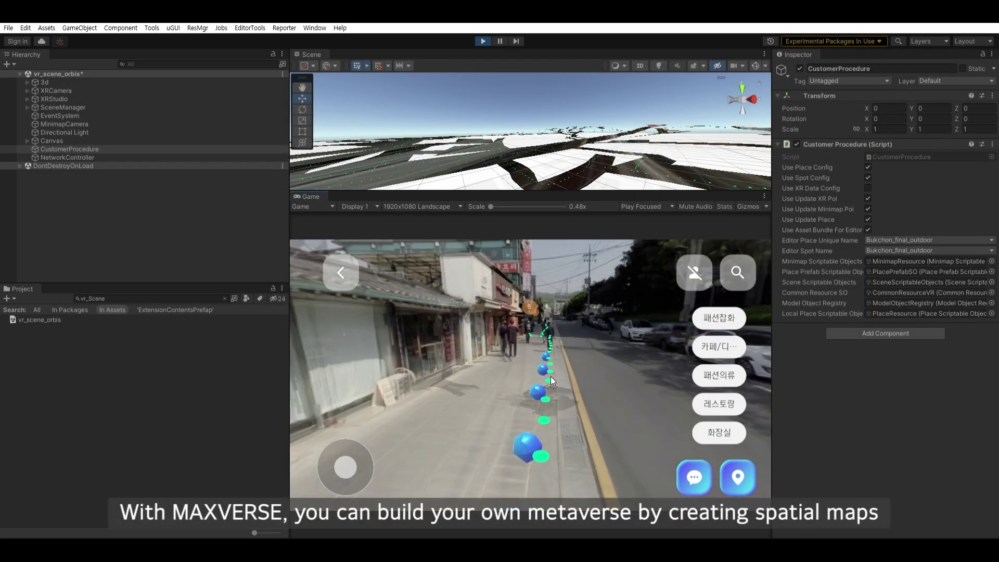
- Switch to Unity and walk along the street in the running Bukchon_final_outdoor scene, following the blue route markers
left_click(551, 376)
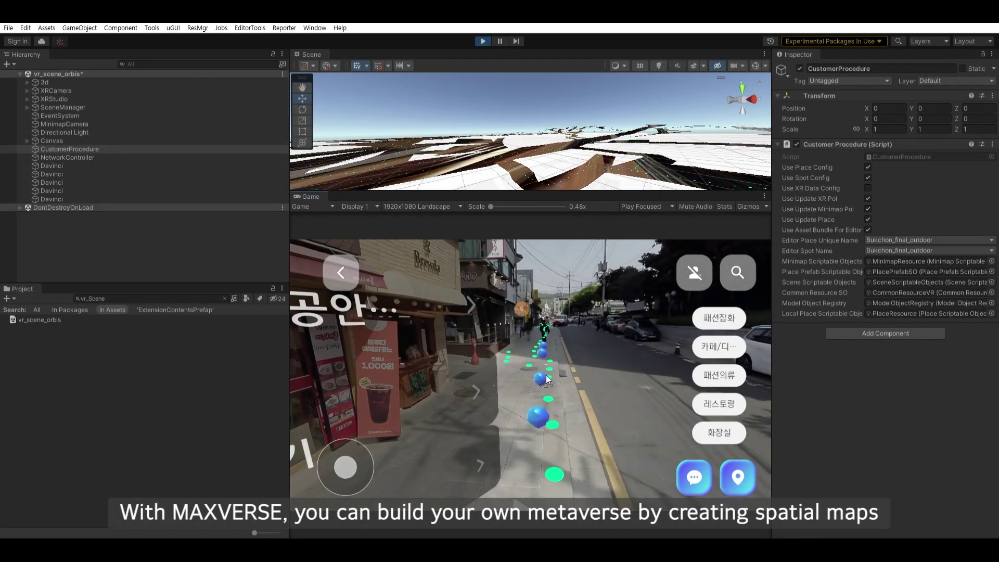
left_click(542, 385)
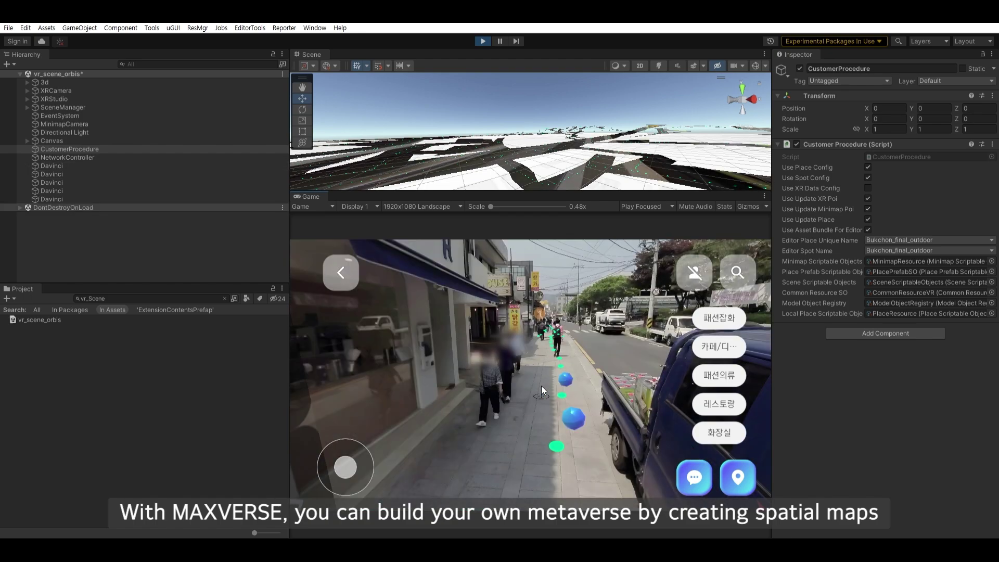
left_click(558, 384)
left_click(555, 385)
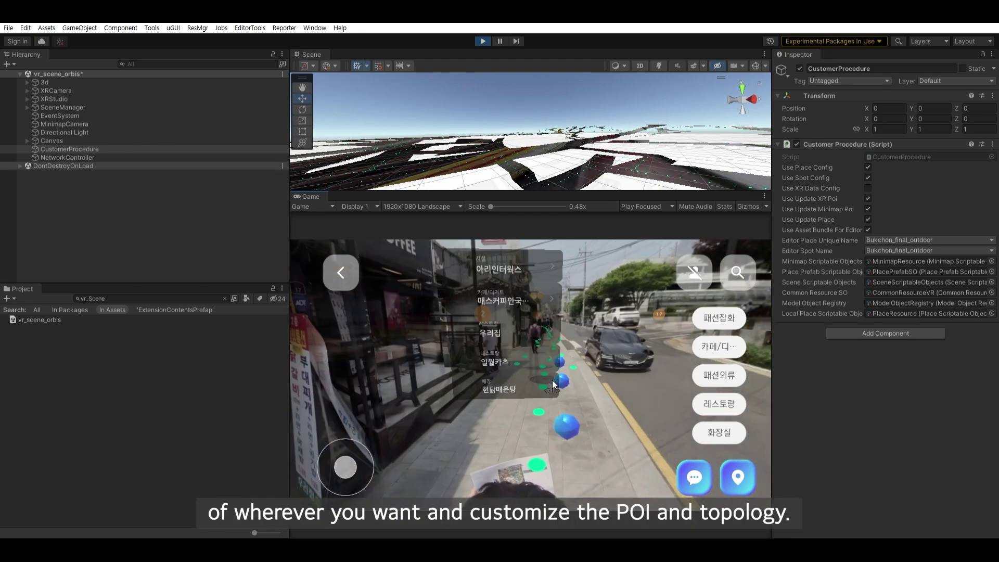
left_click(571, 386)
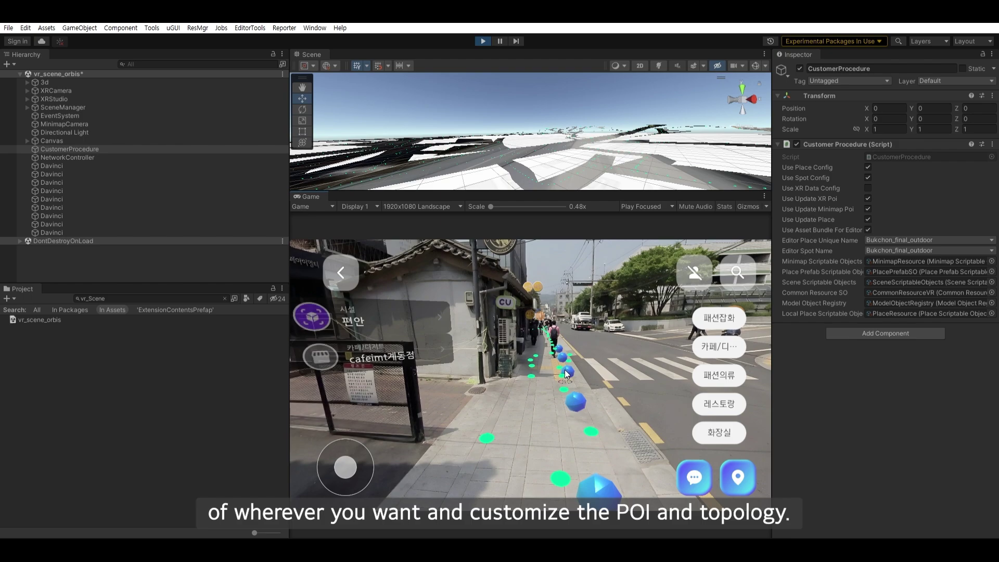
left_click(556, 377)
left_click(555, 374)
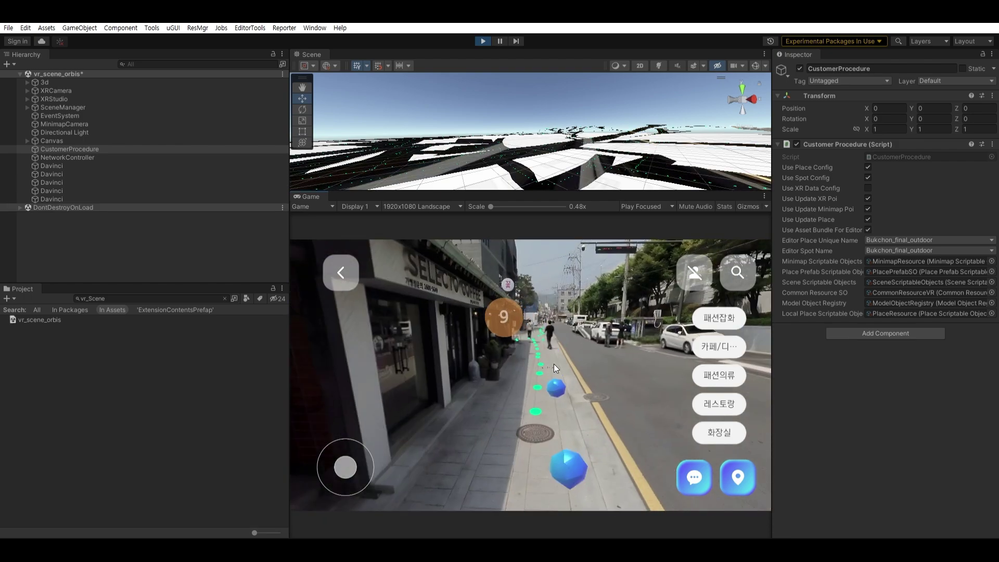
left_click(557, 374)
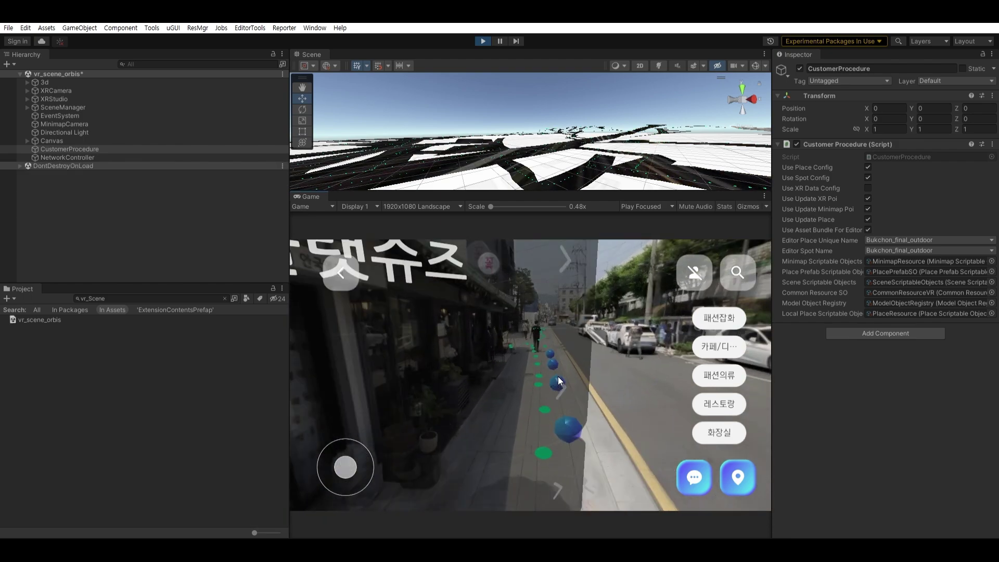
left_click(549, 372)
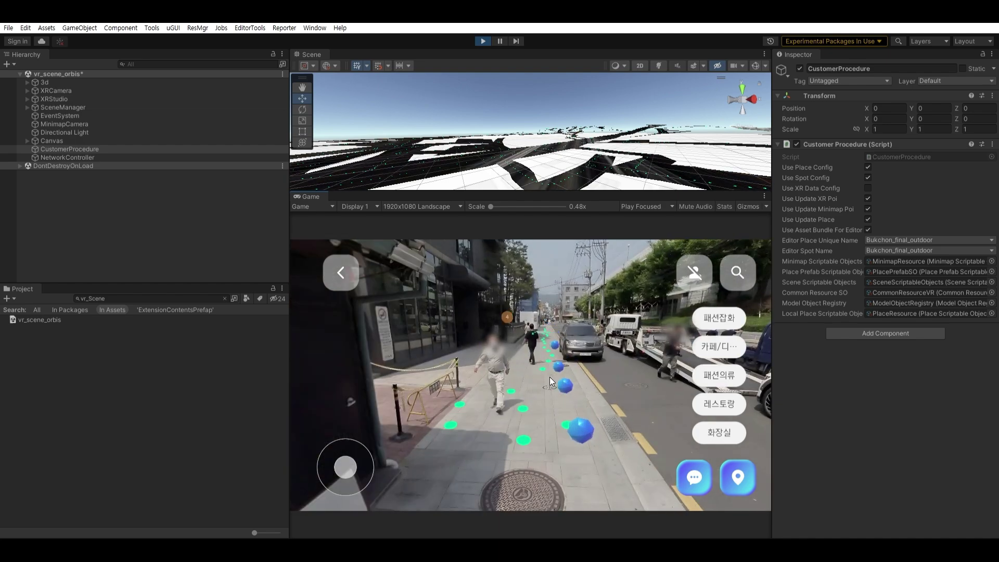